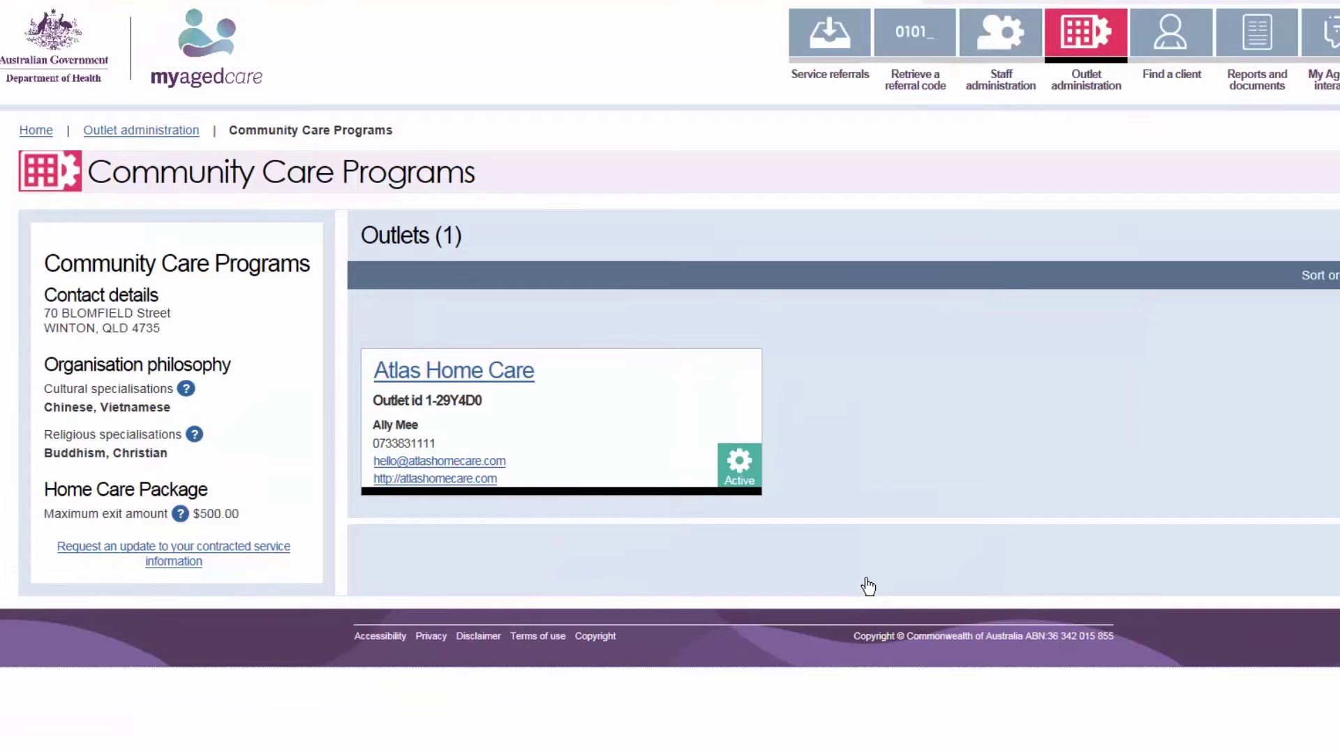
Open the Atlas Home Care outlet and start adding a service item to it
click(499, 376)
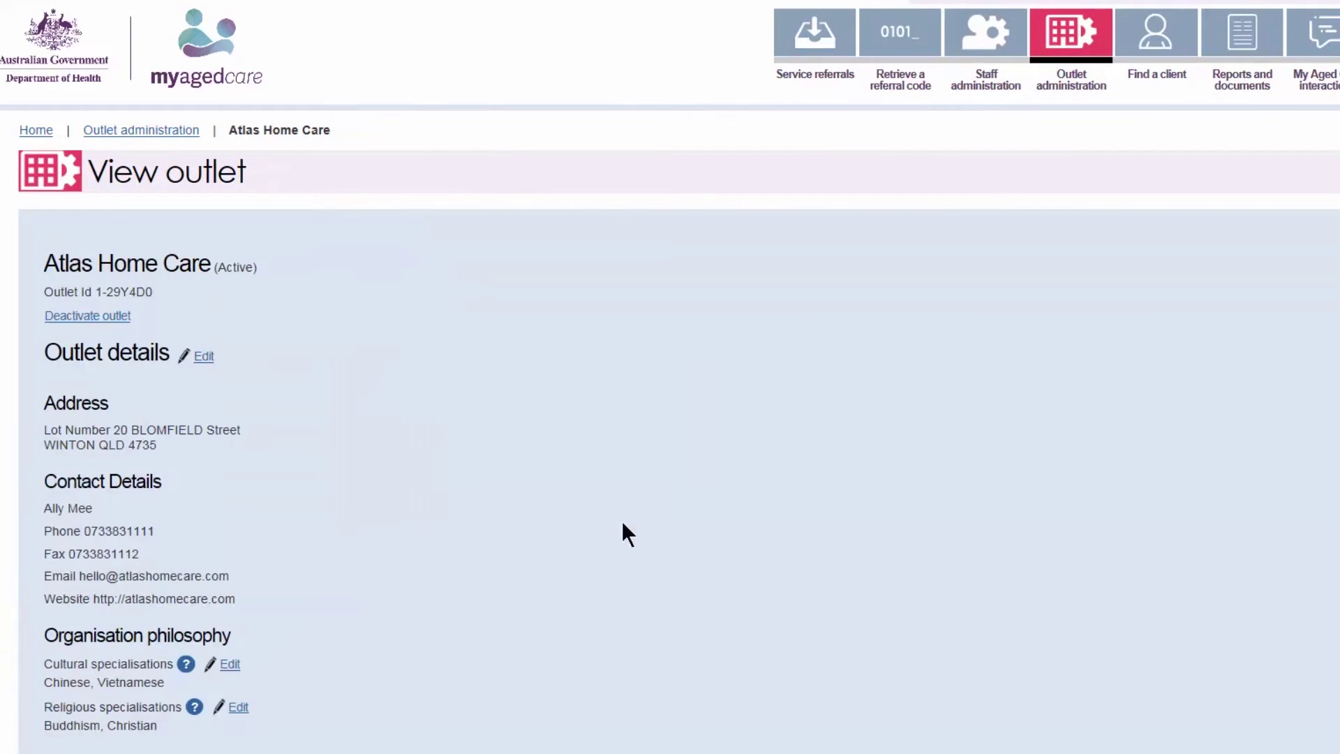
scroll(646, 589, down, 2)
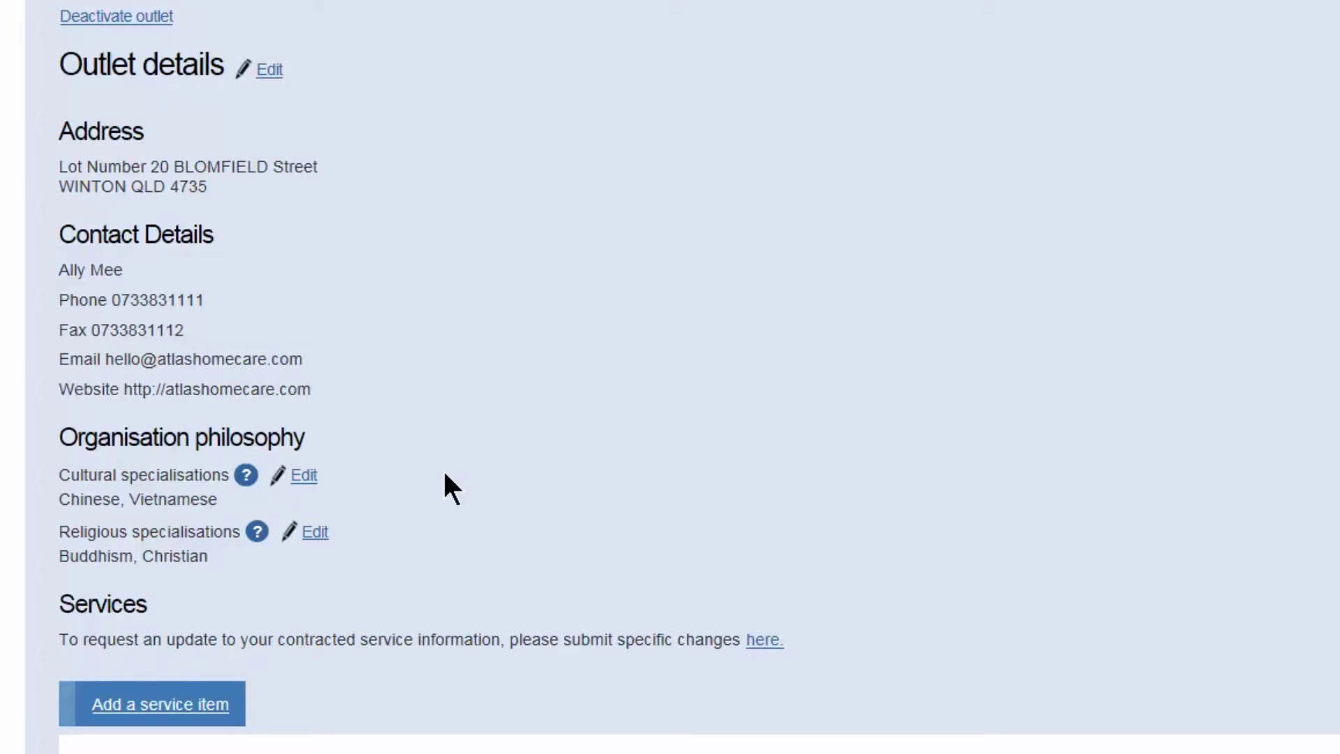
click(224, 708)
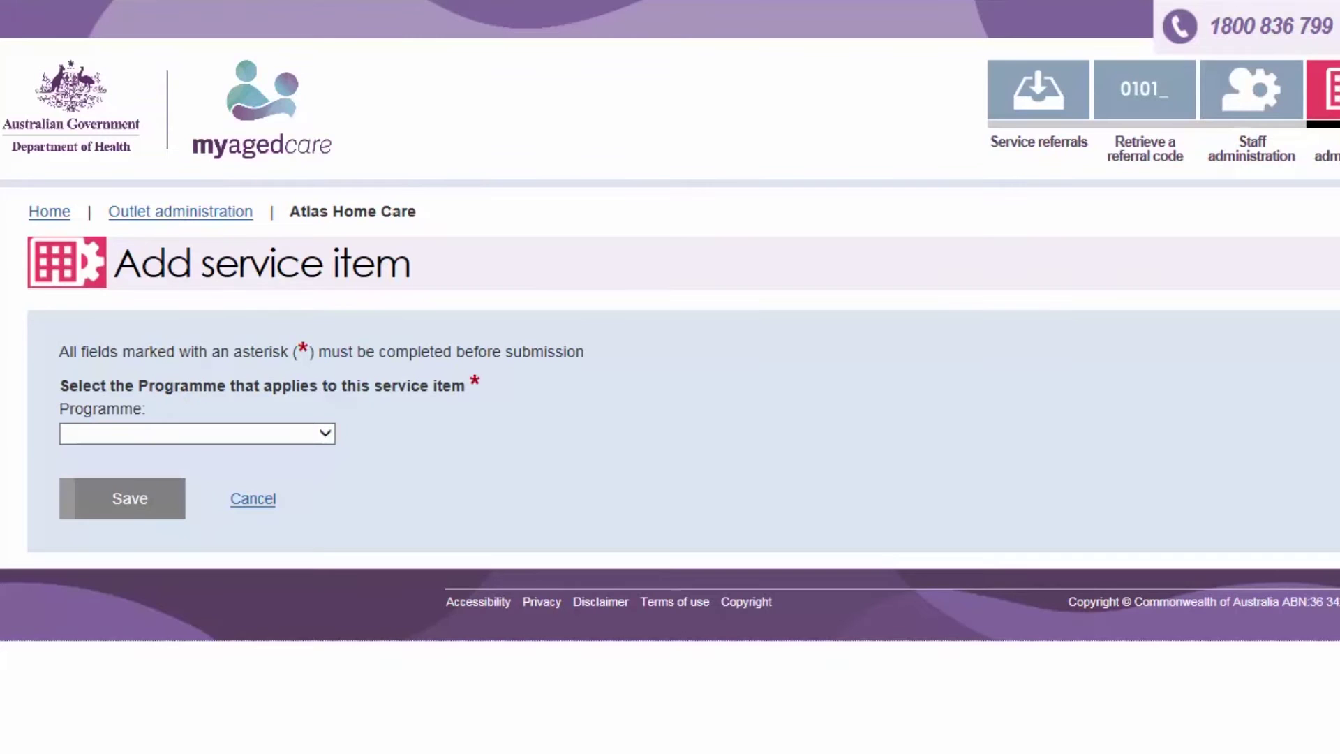
Choose the Home Care Packages programme and select its Home care package service for the outlet
click(302, 422)
click(303, 423)
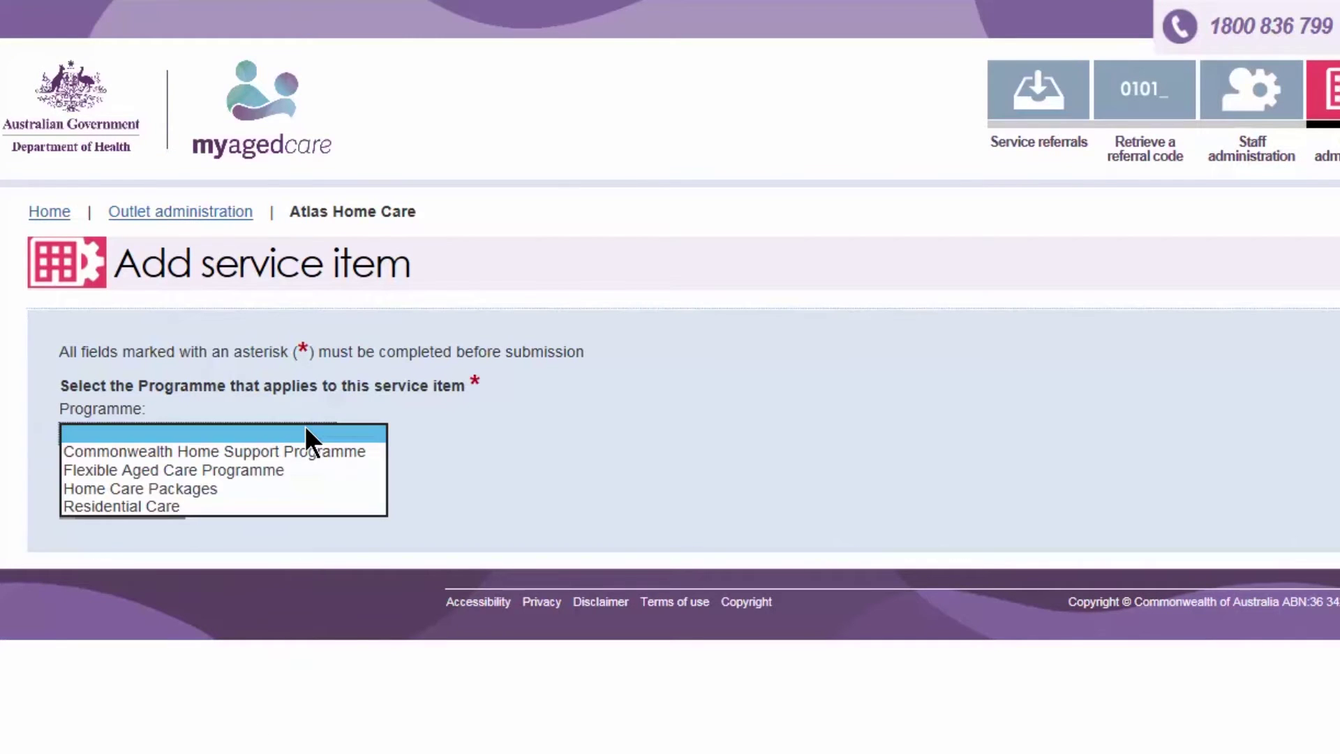
click(300, 489)
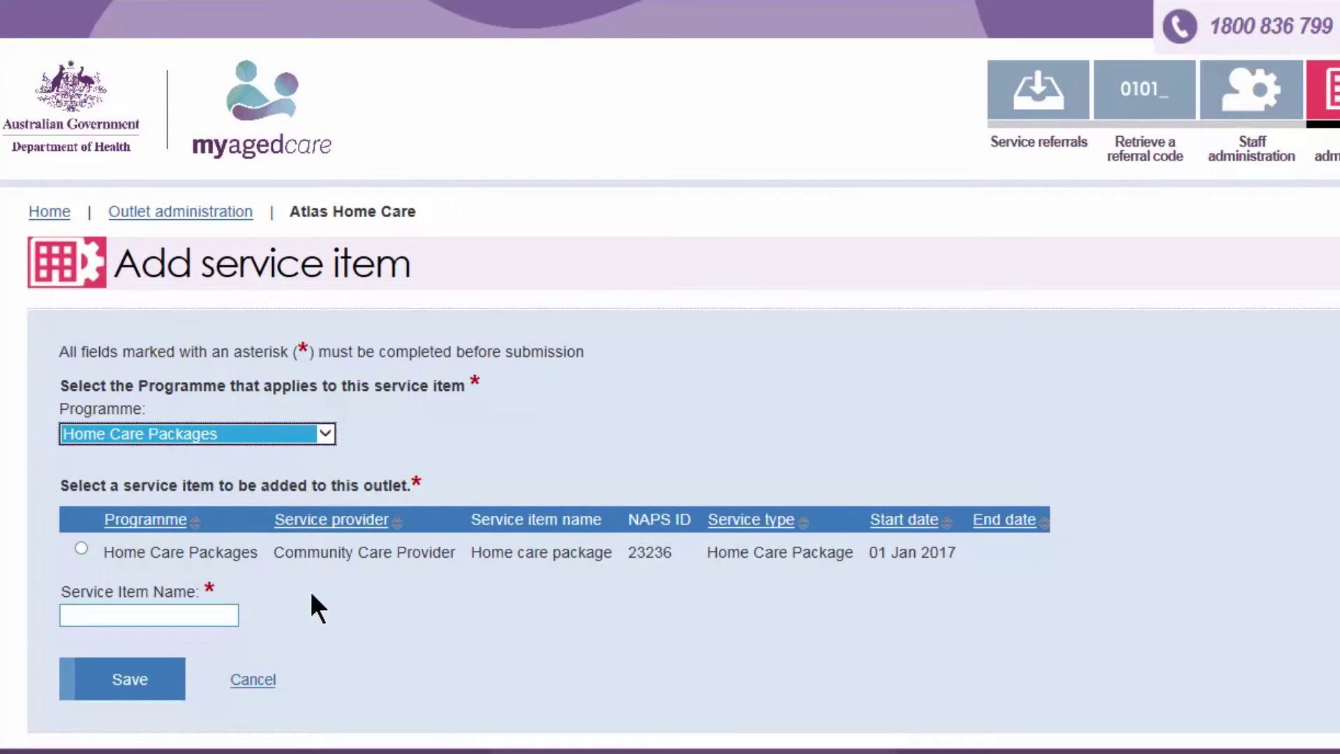
click(81, 548)
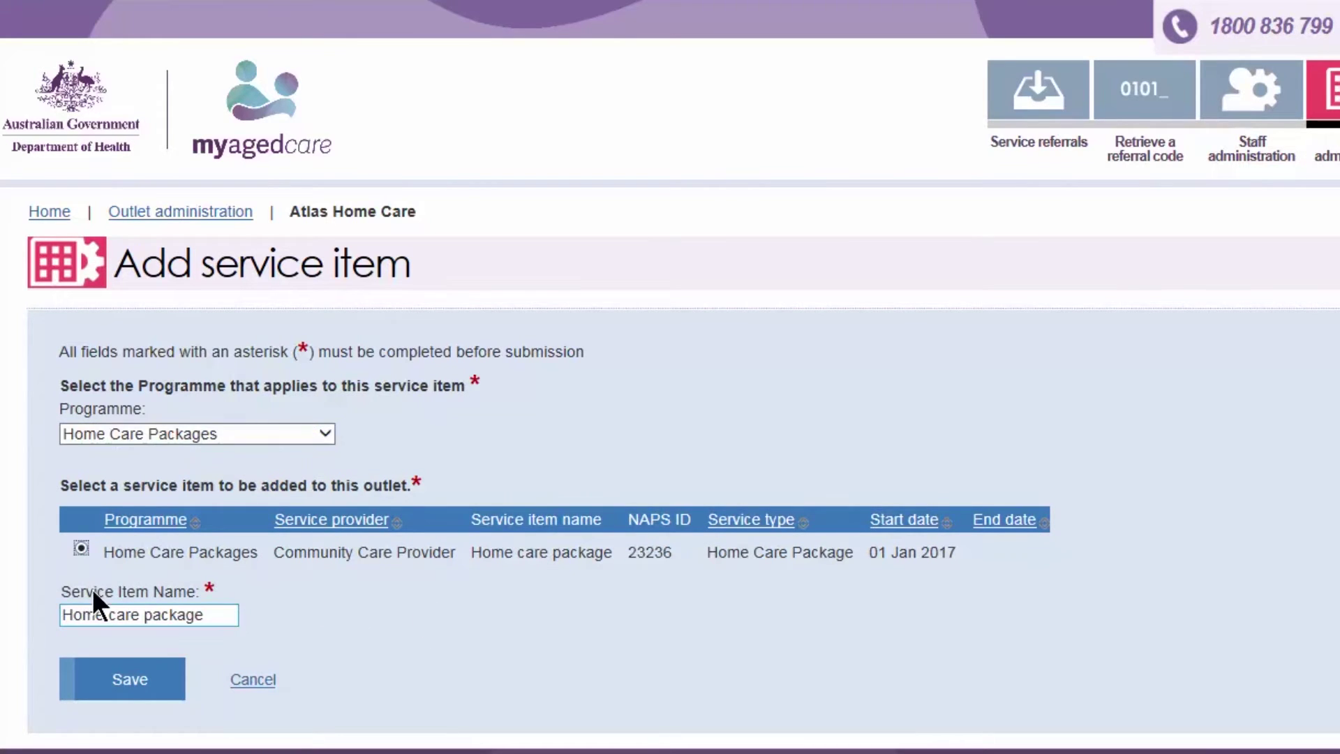
Name the service item "Home care package specialised dementia care" and save it to the outlet
click(210, 614)
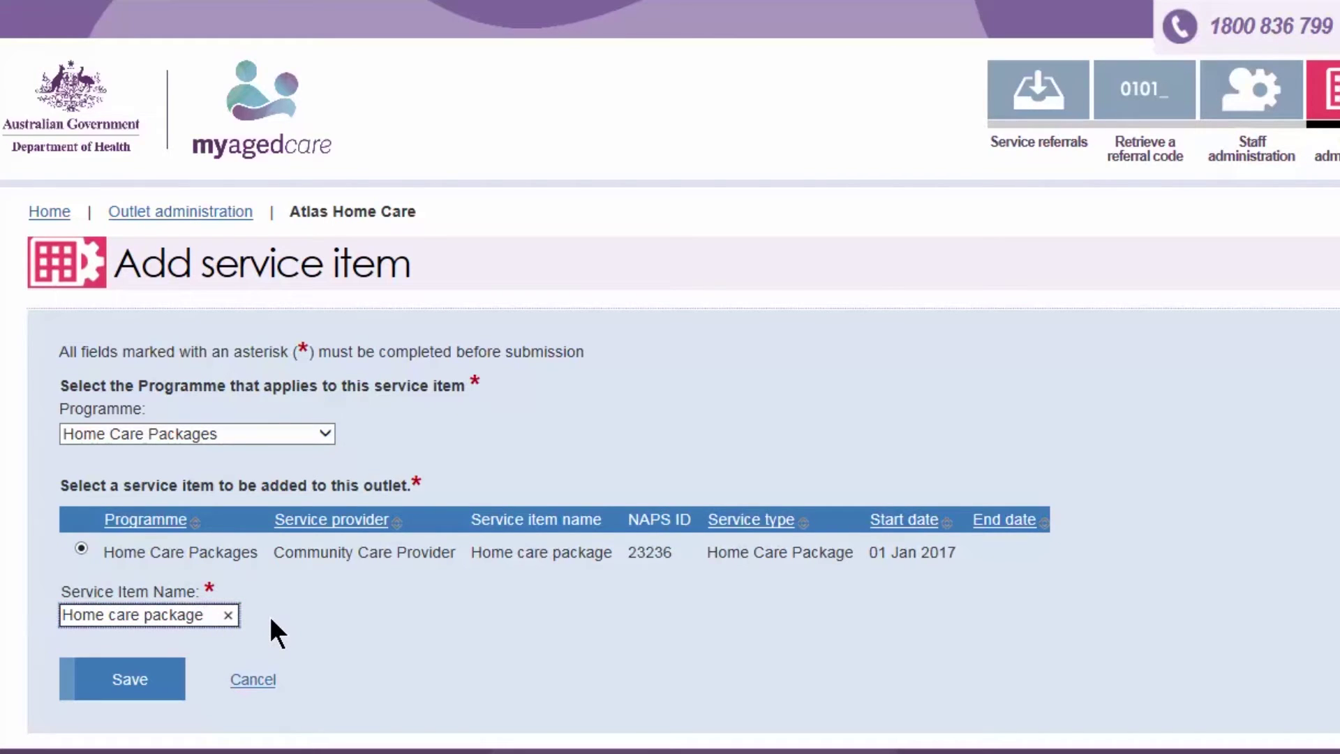
click(150, 678)
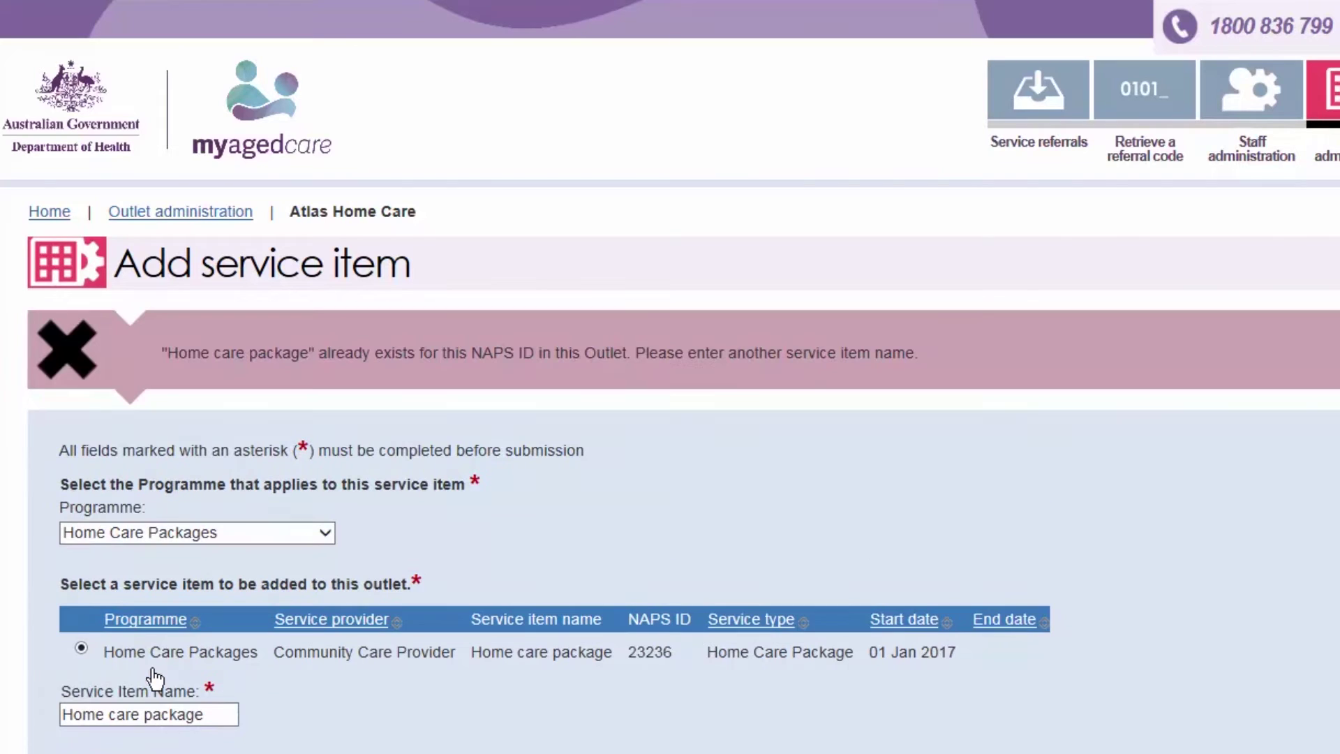
click(210, 714)
text(specialised dementia care)
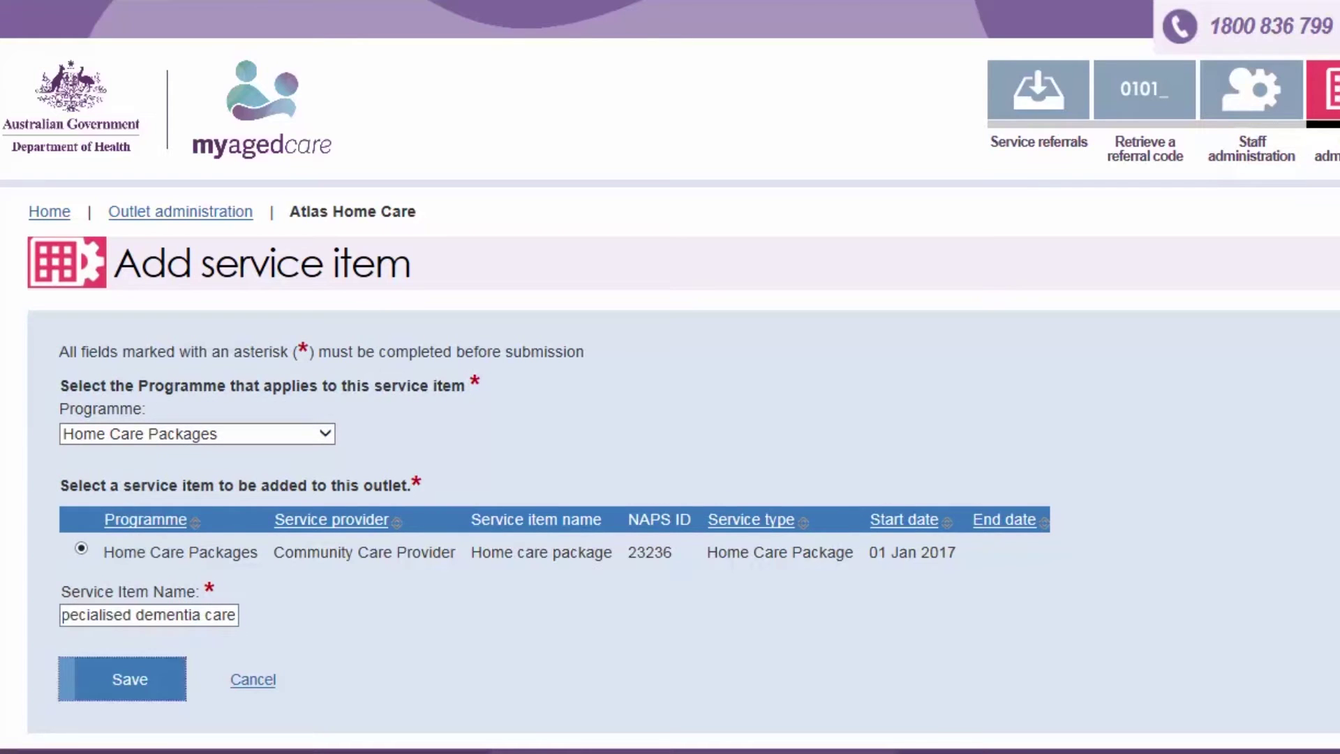
click(166, 682)
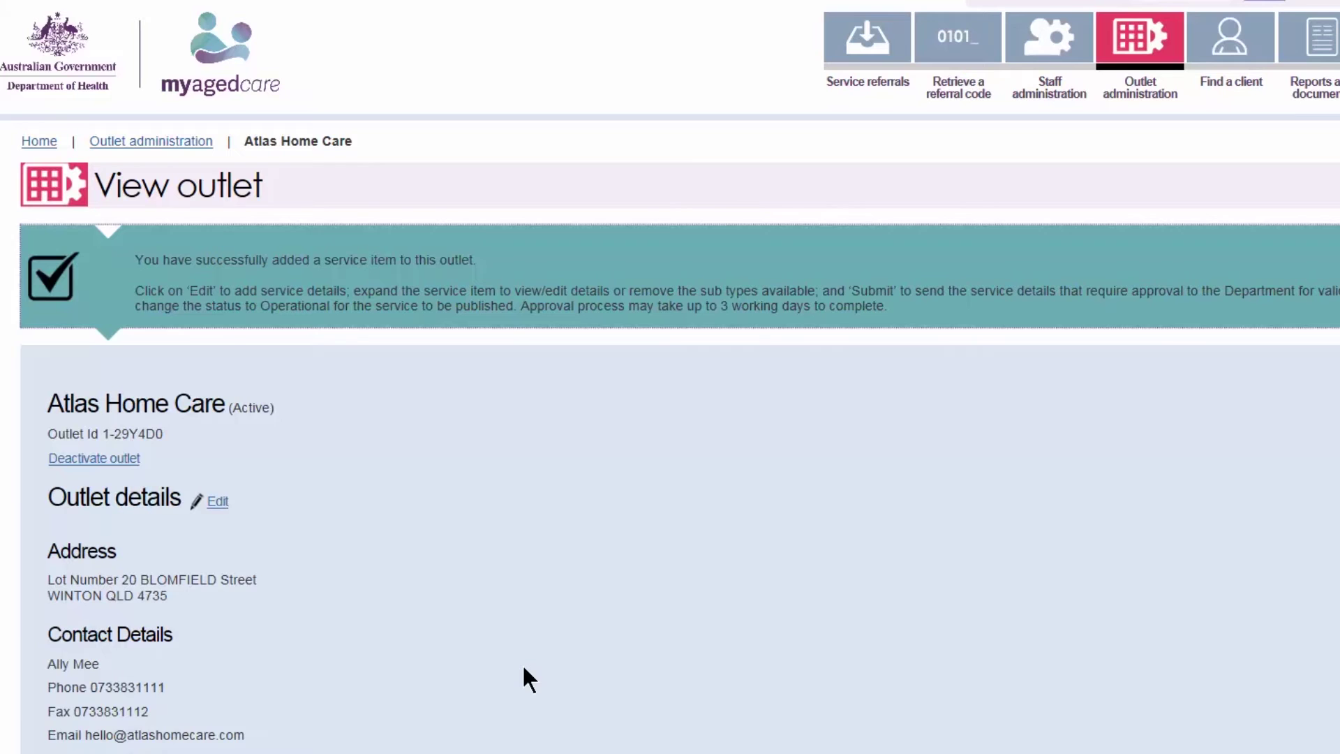
For the specialised dementia care item, set waitlist availability to Yes and the status of Levels 1 to 4 to Operational
scroll(521, 663, down, 9)
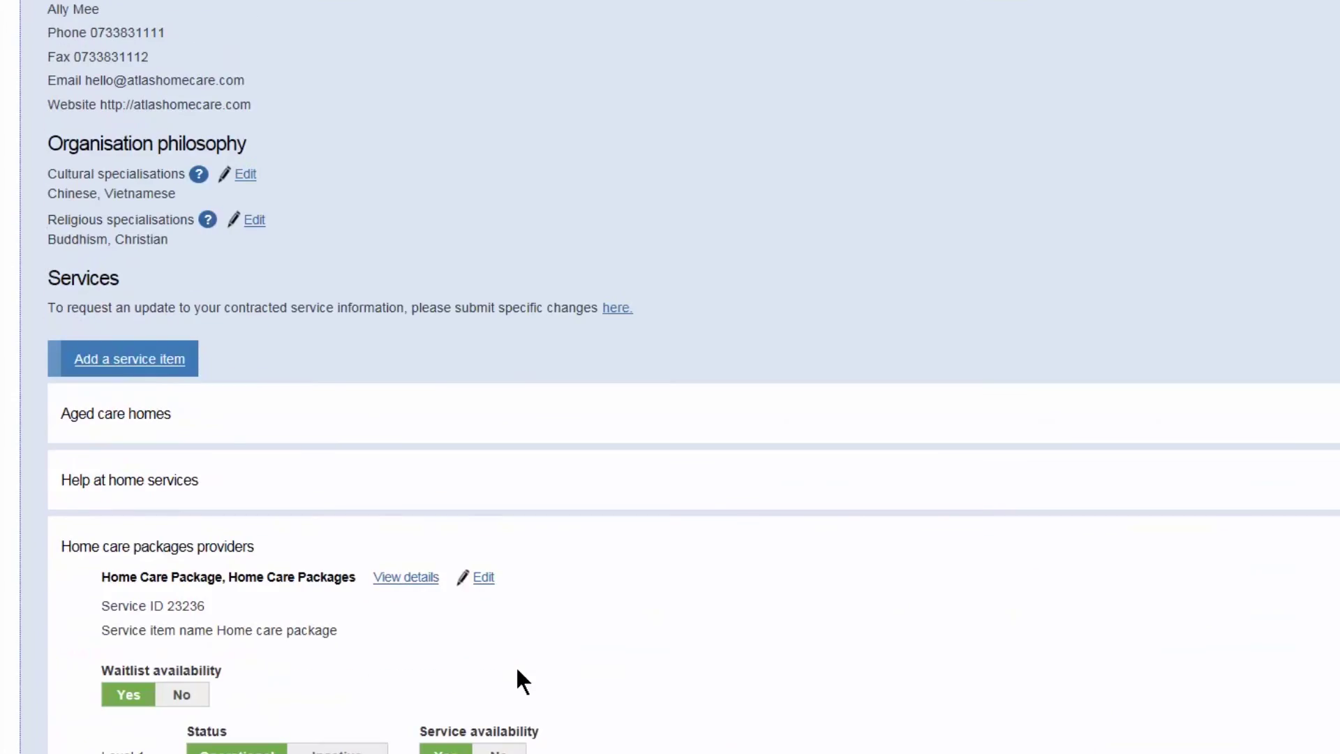
scroll(517, 669, down, 7)
scroll(515, 665, down, 2)
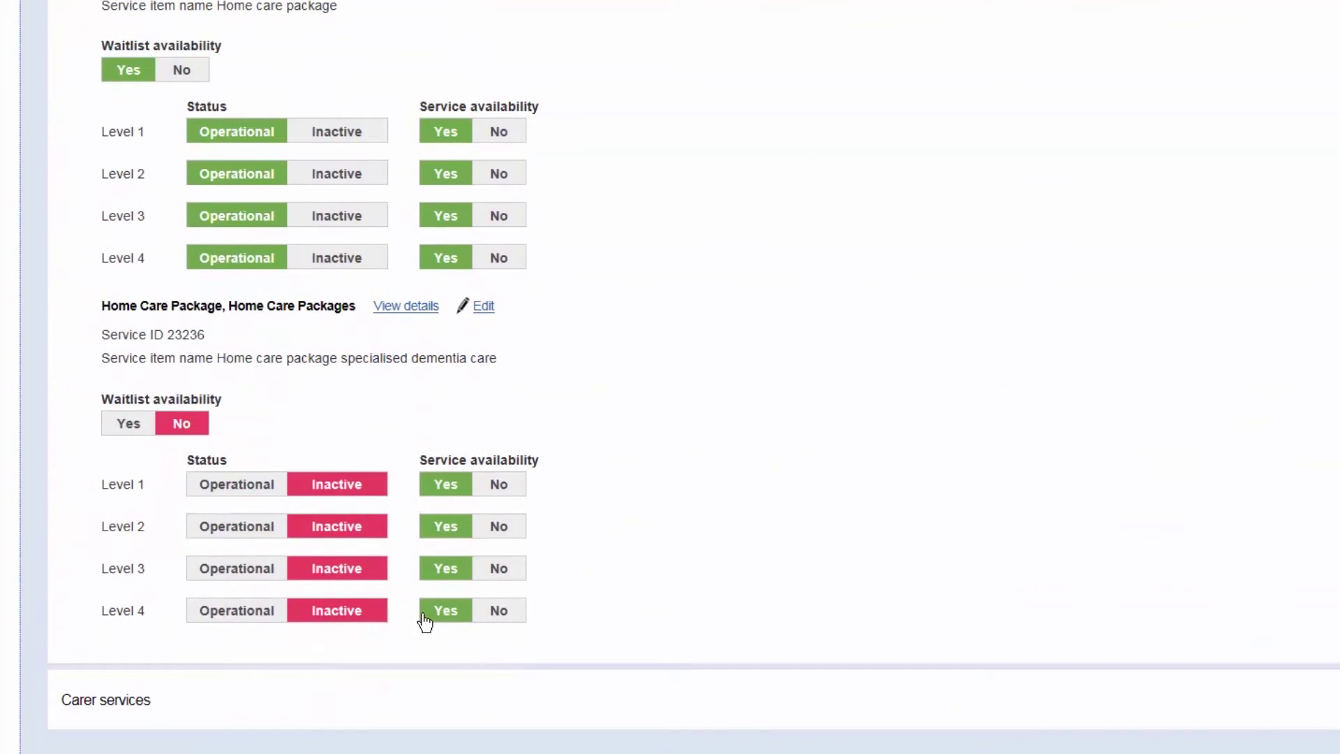
click(128, 424)
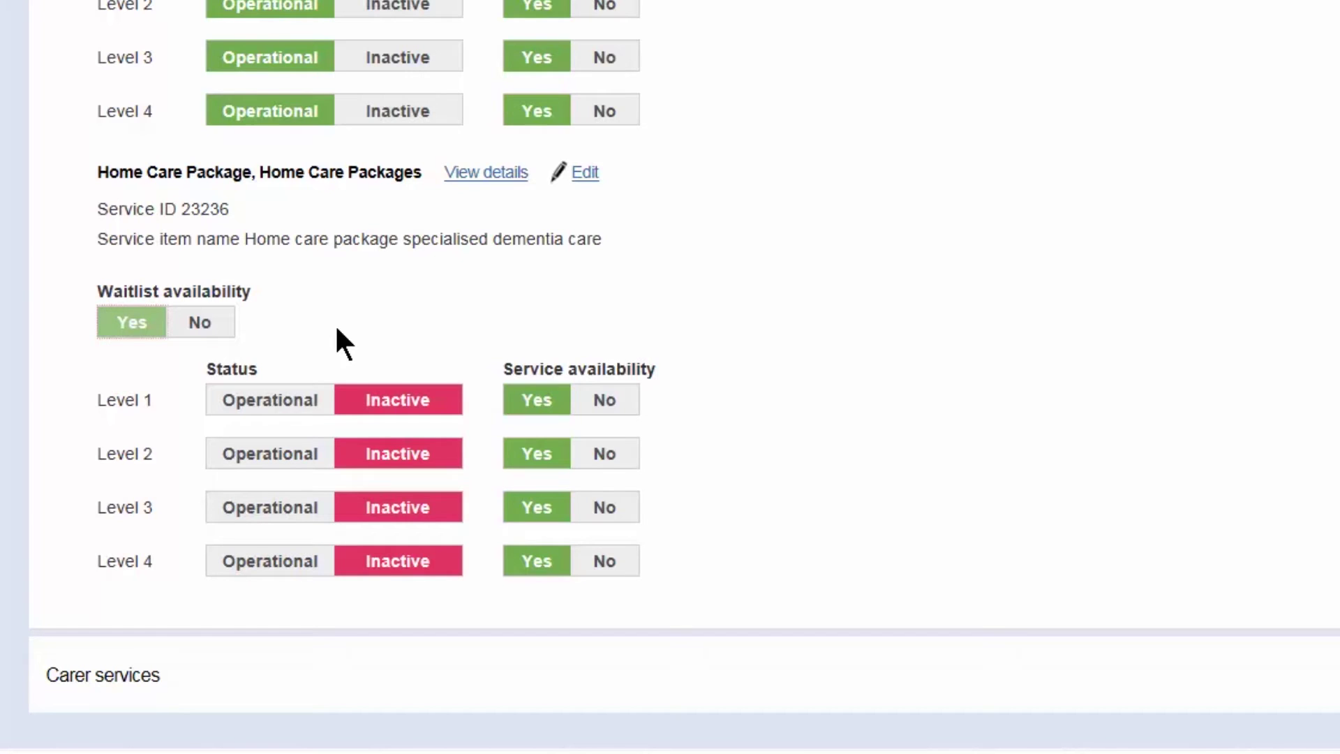
click(308, 401)
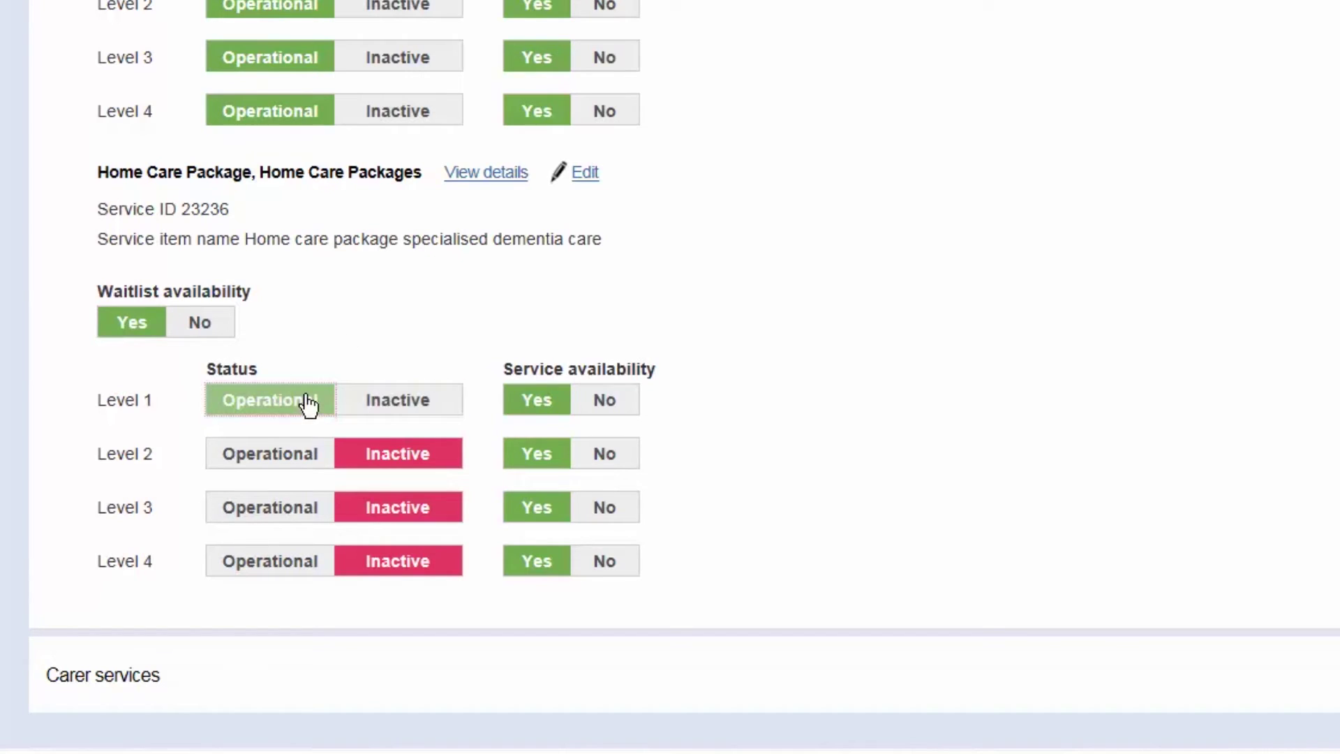
click(301, 462)
click(300, 515)
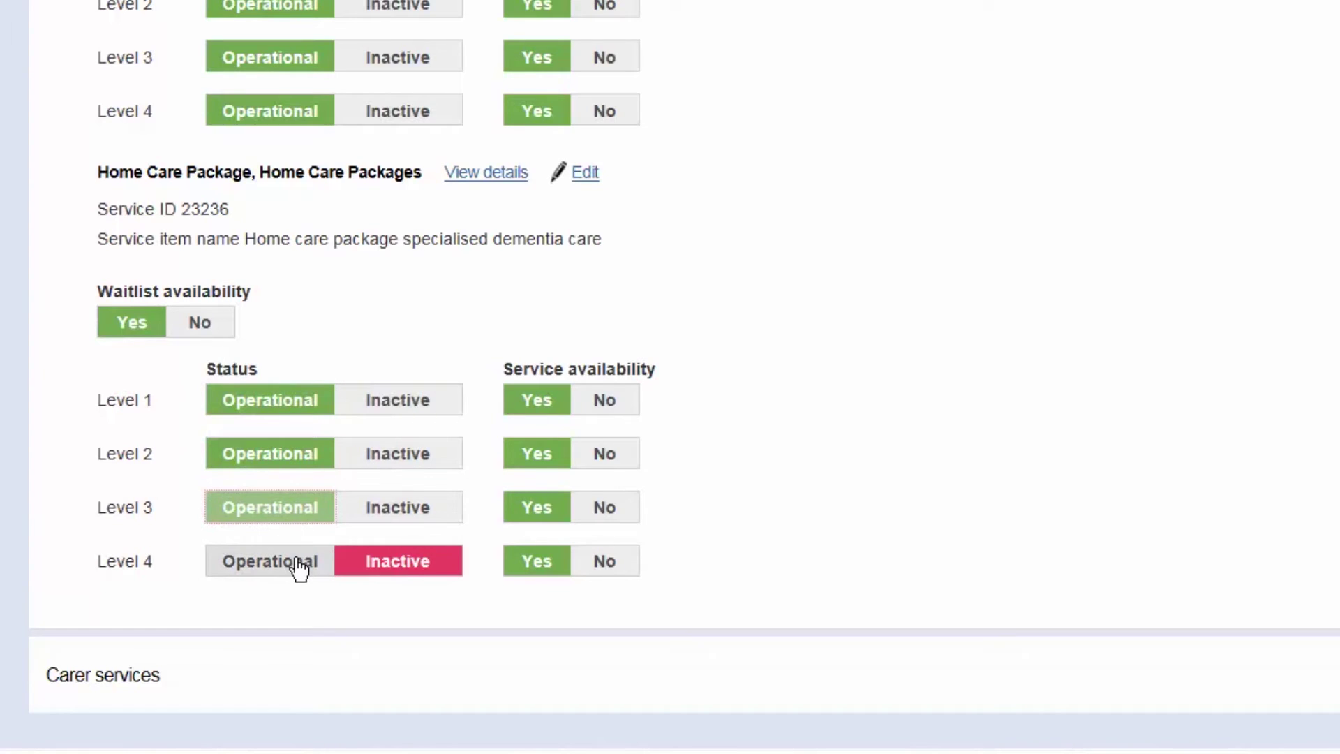
click(300, 567)
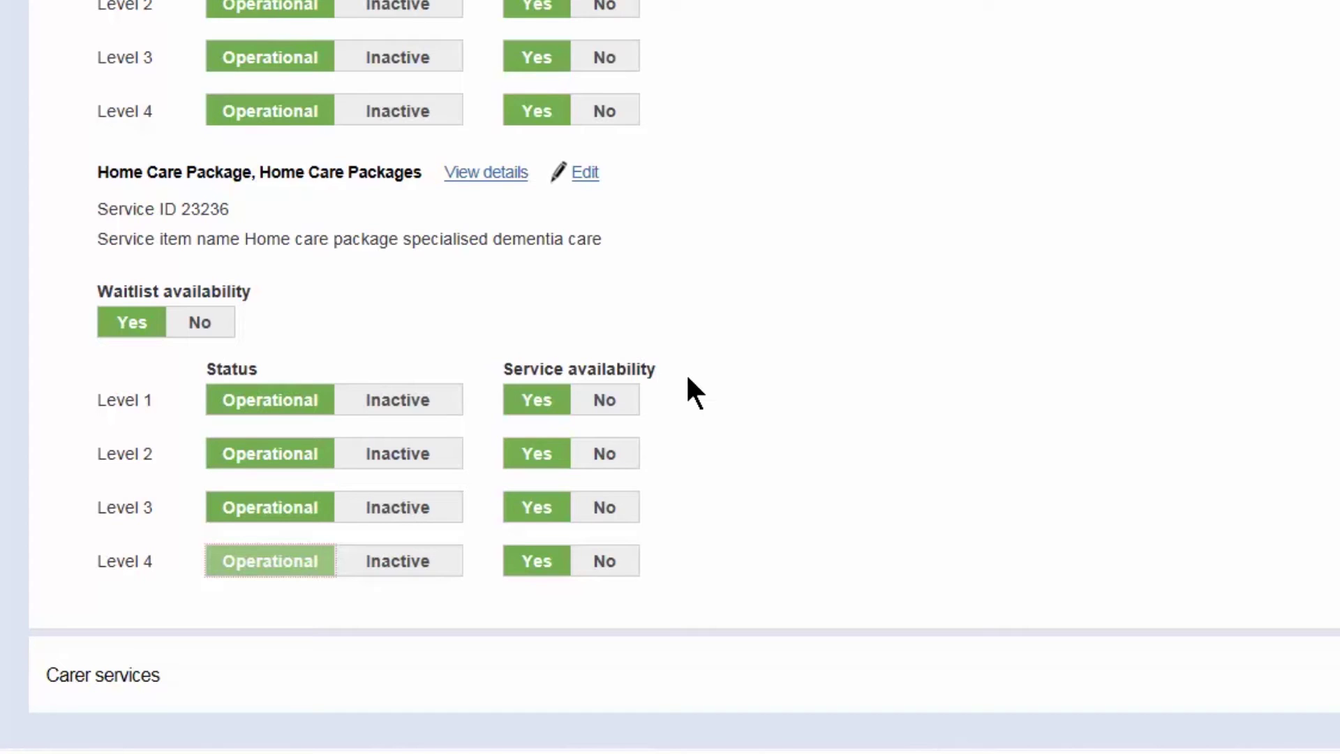
Open the specialised dementia care item's service details and its service delivery area for editing
click(579, 174)
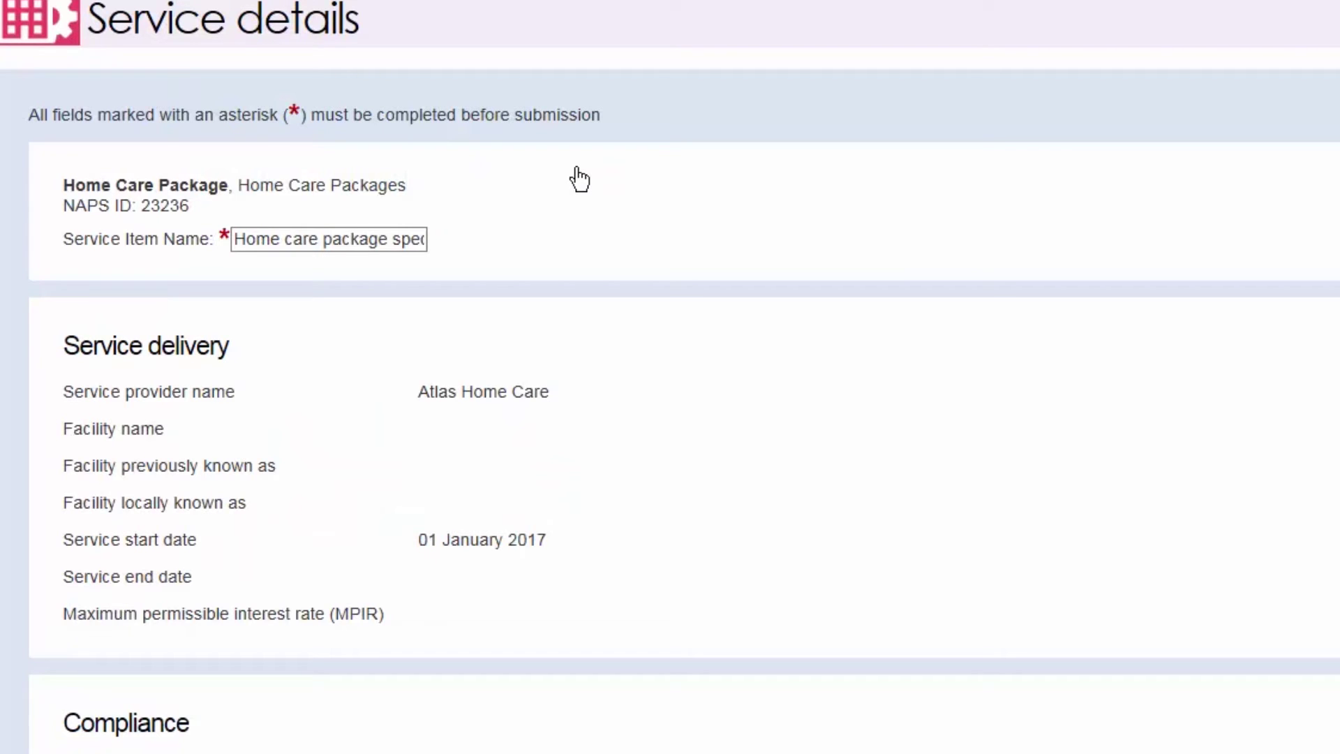
scroll(726, 577, down, 3)
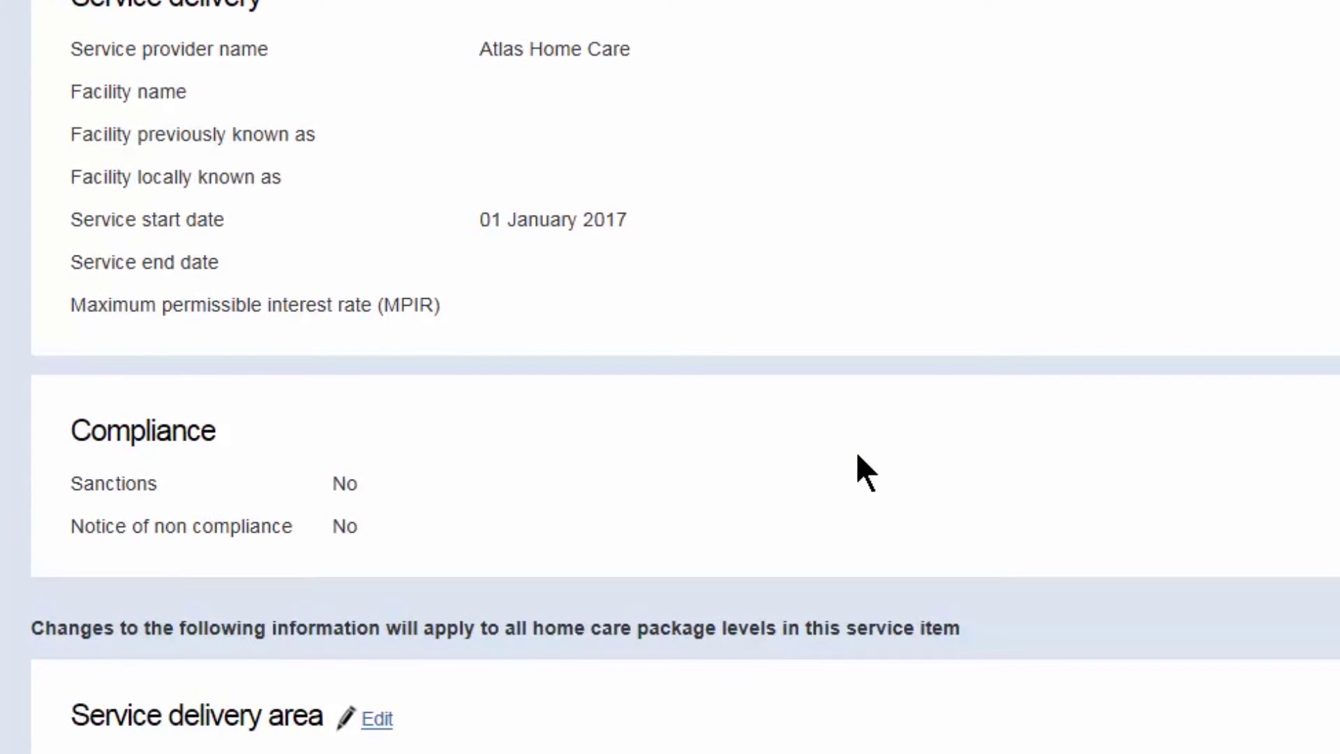
scroll(856, 455, down, 5)
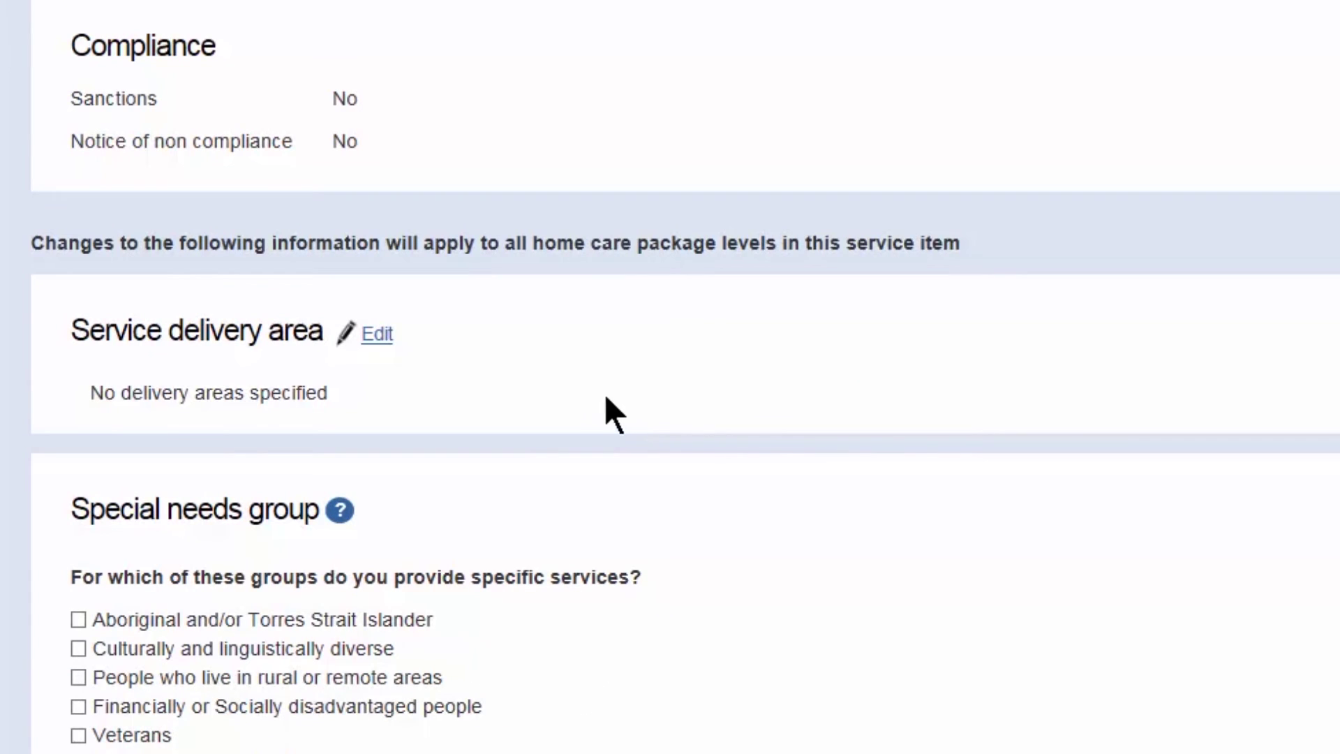
click(385, 340)
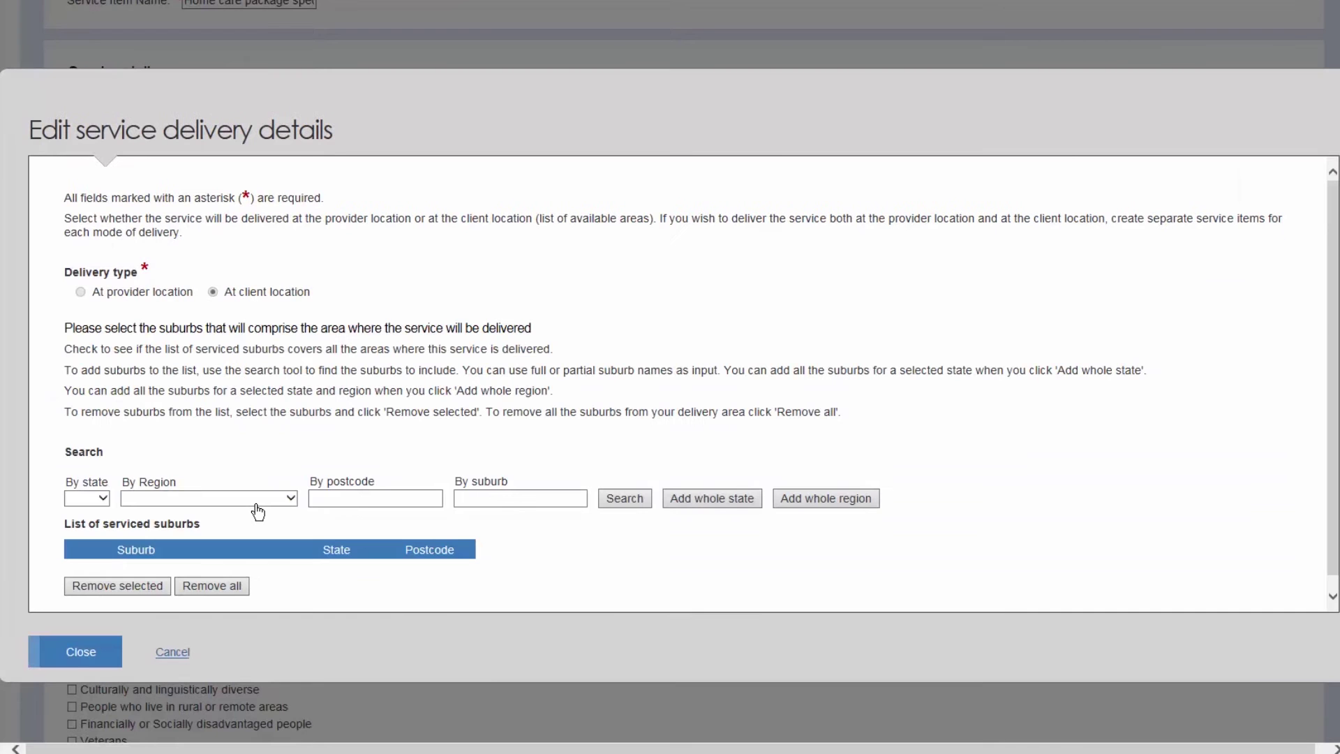
Add the whole Central West region of QLD to the list of serviced suburbs and close the delivery details
click(584, 500)
click(104, 497)
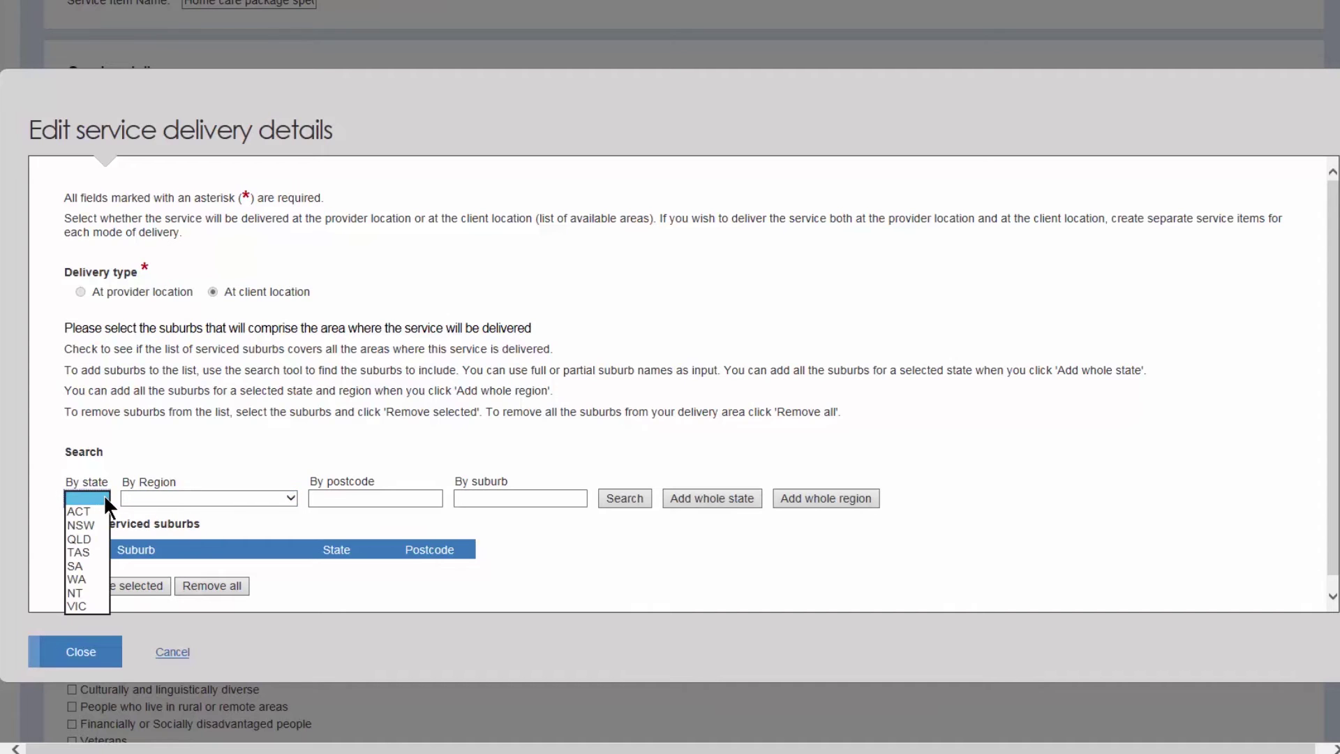
click(86, 539)
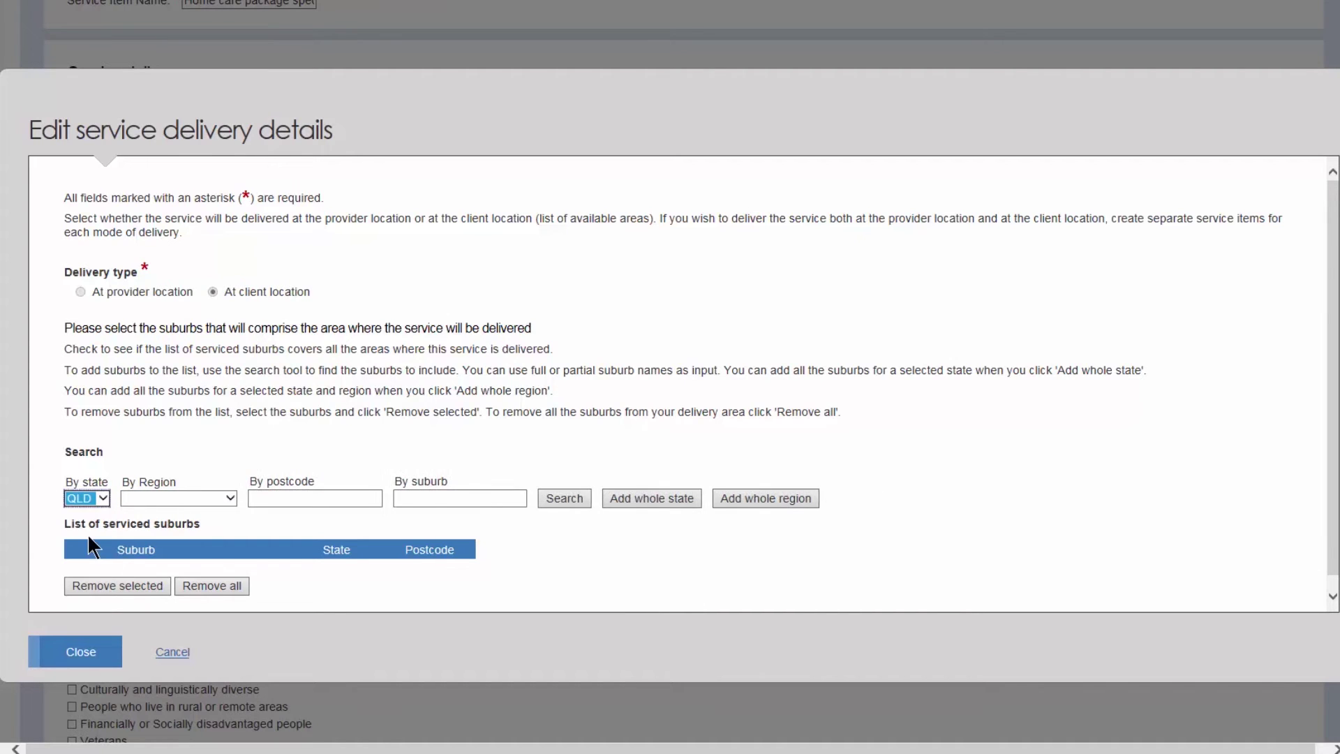
click(198, 497)
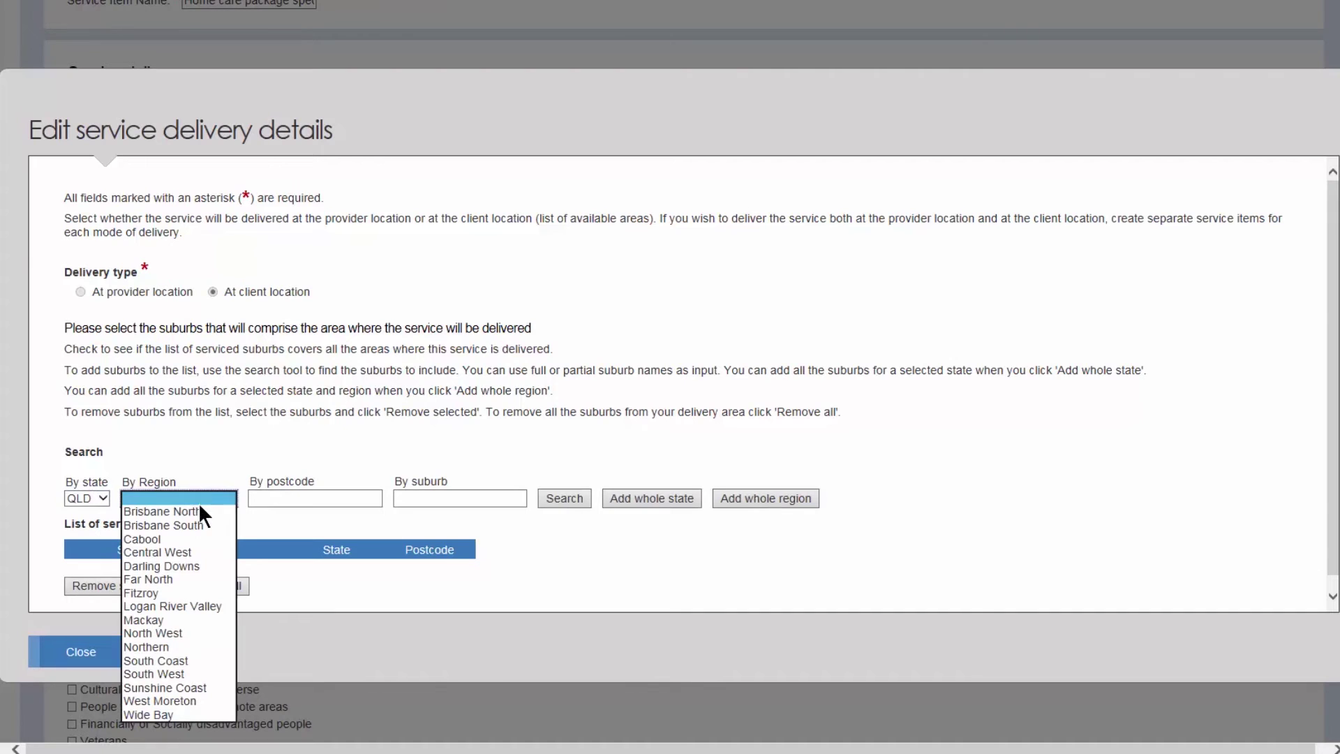
click(195, 547)
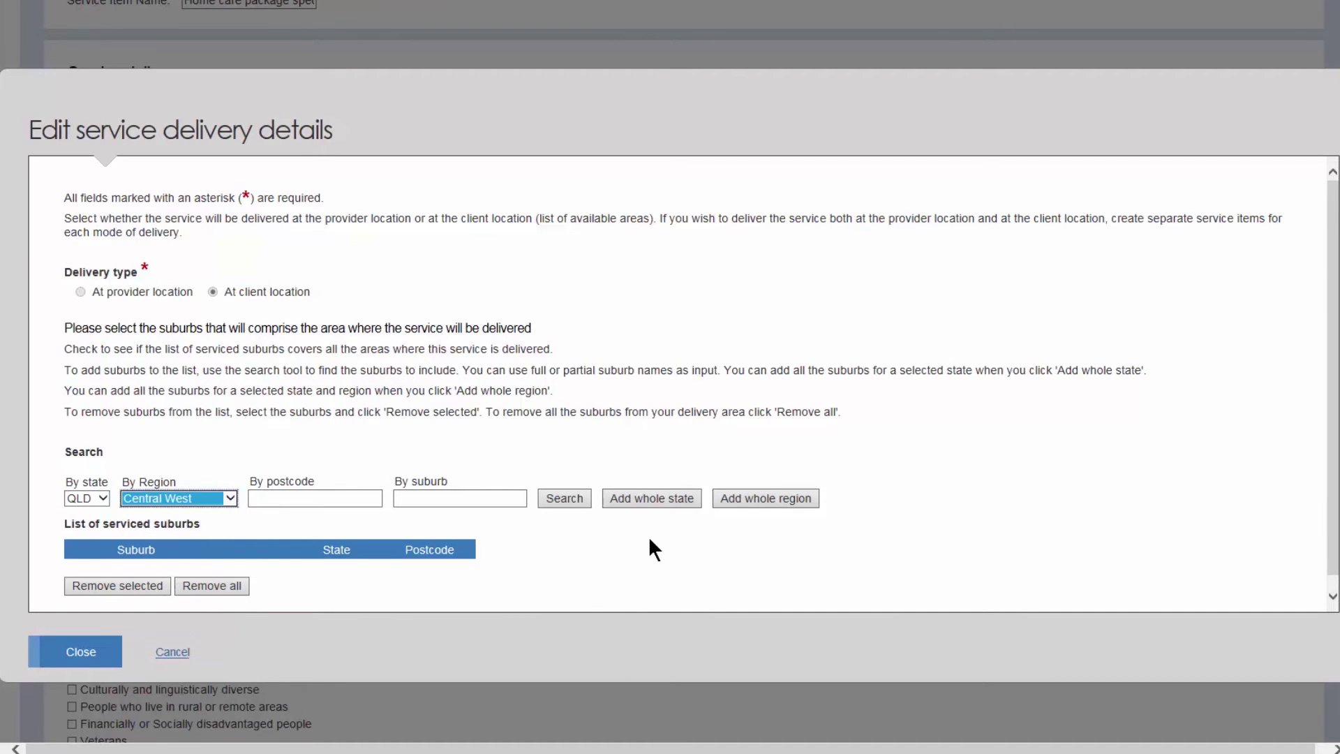
click(742, 503)
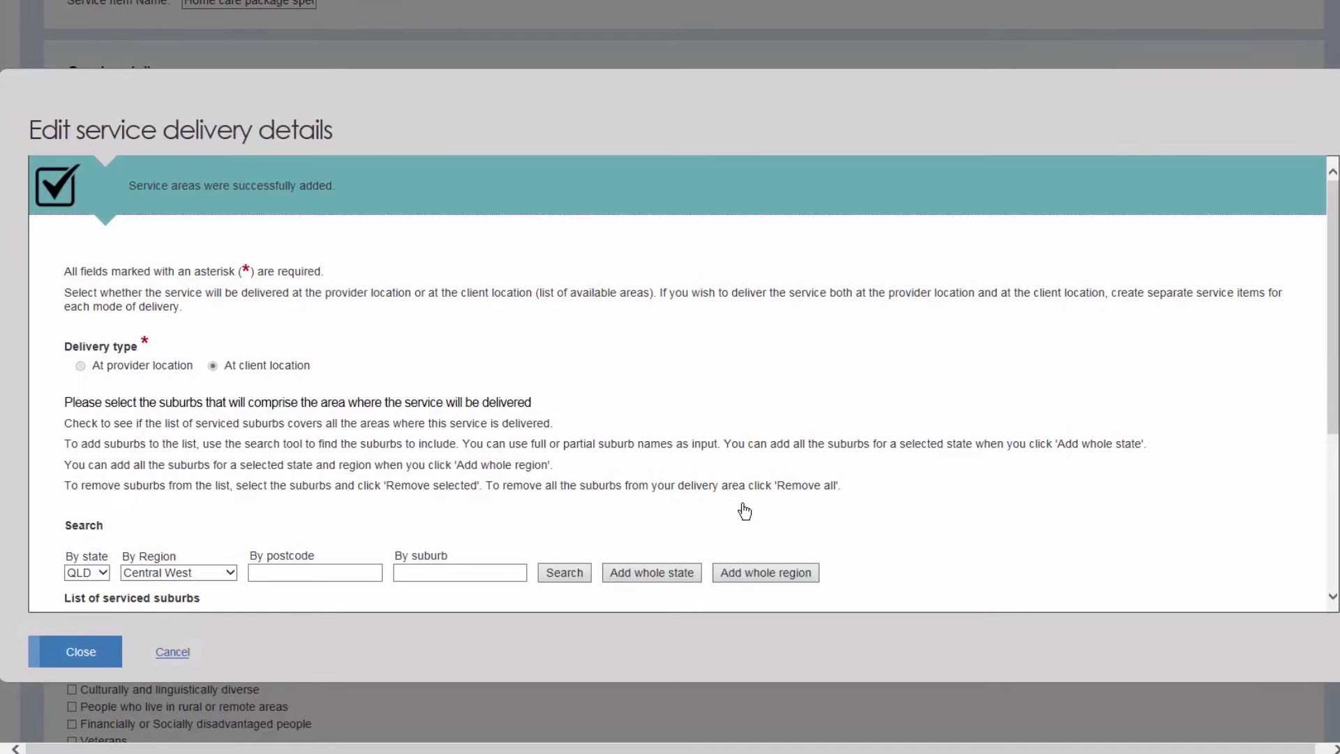
scroll(742, 505, down, 5)
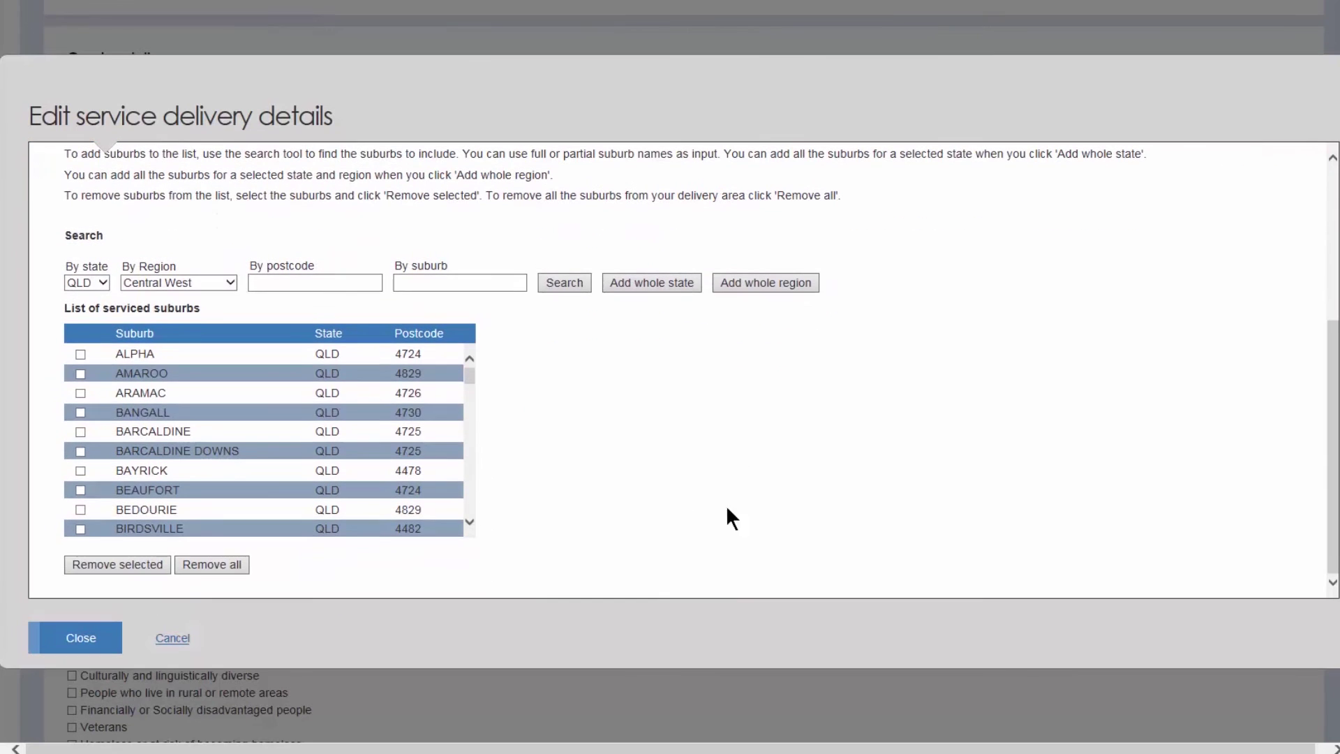
click(81, 637)
Select the culturally and linguistically diverse and rural or remote special needs groups, plus the Dementia, Vision and Hearing specialised services
scroll(663, 493, down, 3)
scroll(664, 497, down, 8)
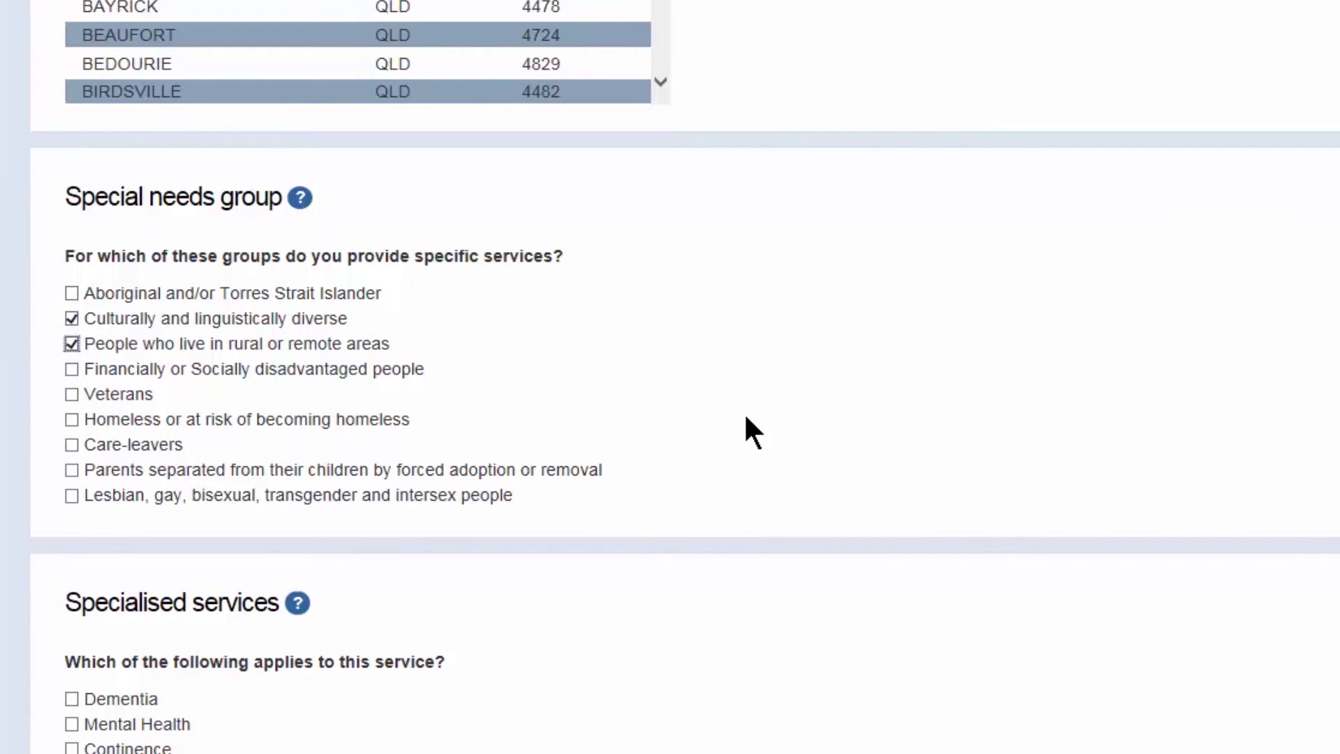
scroll(743, 427, down, 2)
scroll(744, 427, down, 2)
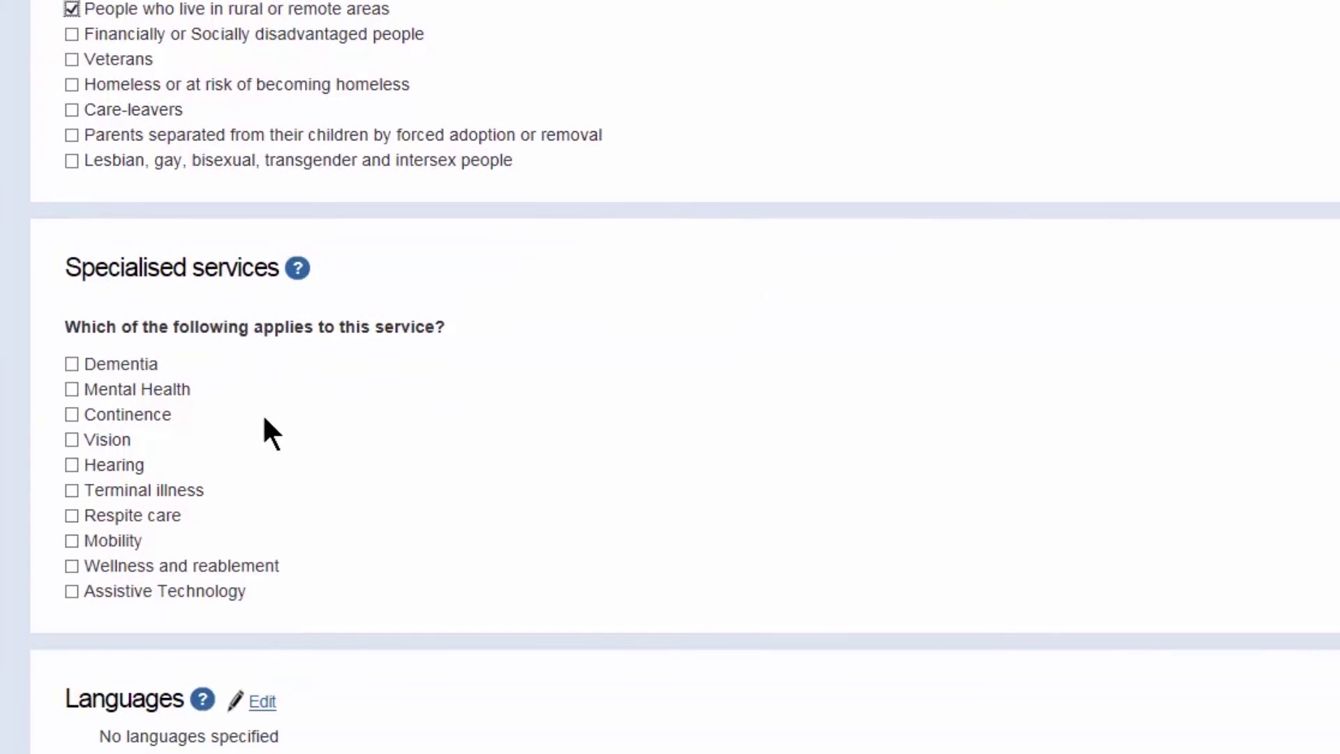
click(73, 364)
click(72, 440)
scroll(75, 447, down, 1)
click(74, 411)
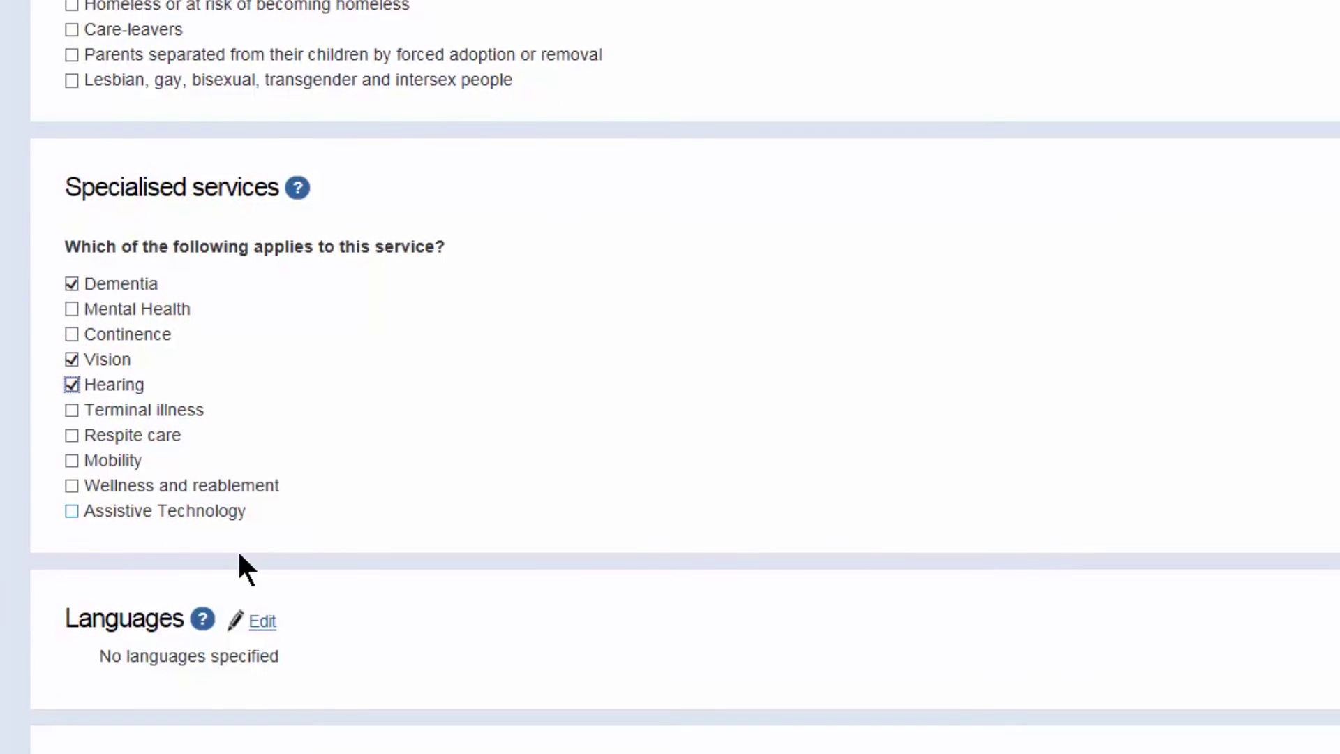
Add Cantonese, Mandarin and Chinese as the service's supported languages and save them
click(258, 621)
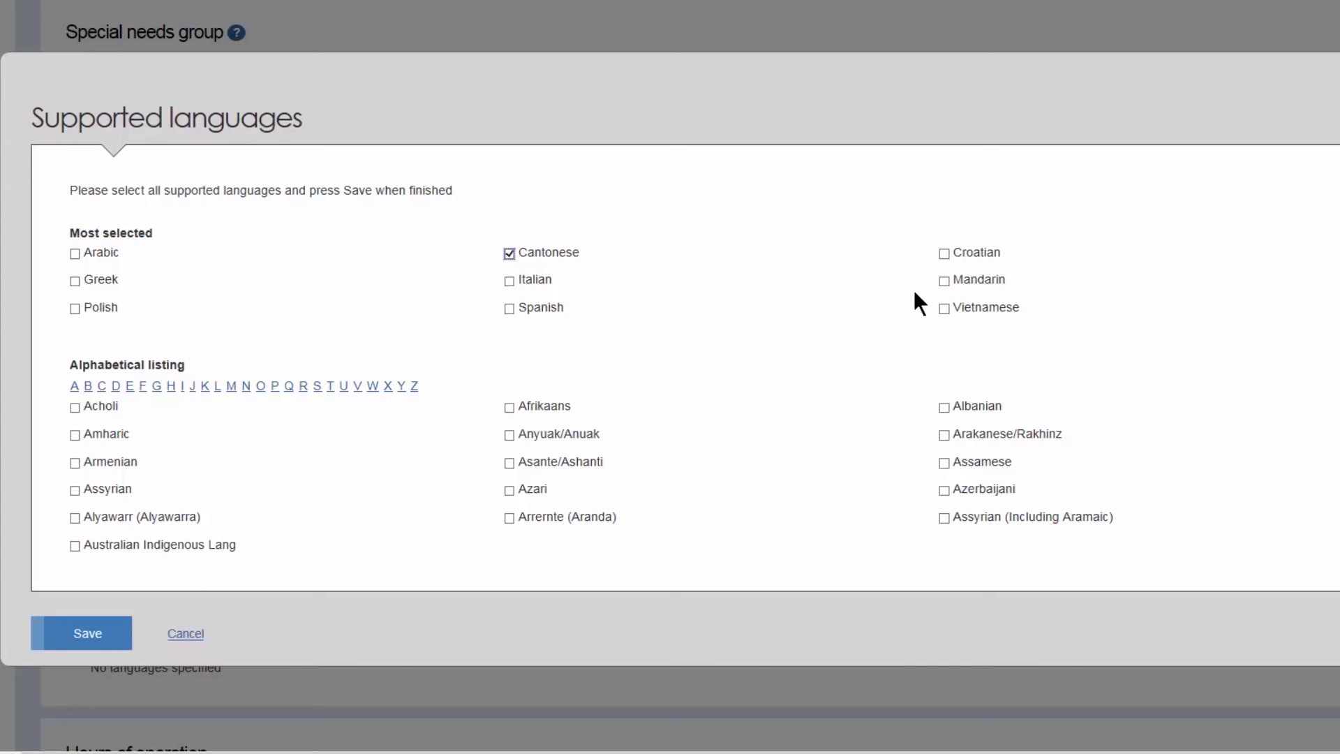
click(943, 281)
click(103, 387)
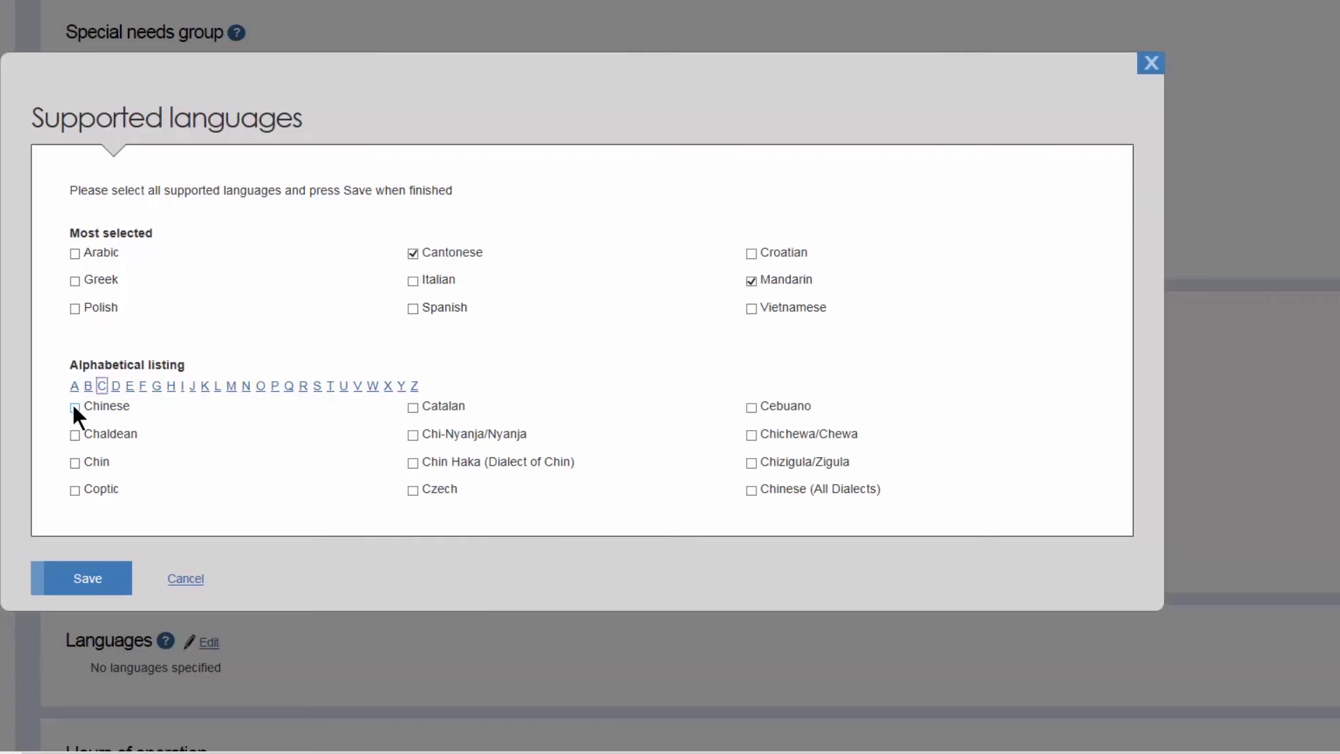
click(88, 566)
Set the hours of operation to 8:30 AM–5:00 PM Mon - Fri, 9:00 AM–4:00 PM Saturday and 10:00 AM–4:00 PM Sunday
scroll(909, 590, down, 7)
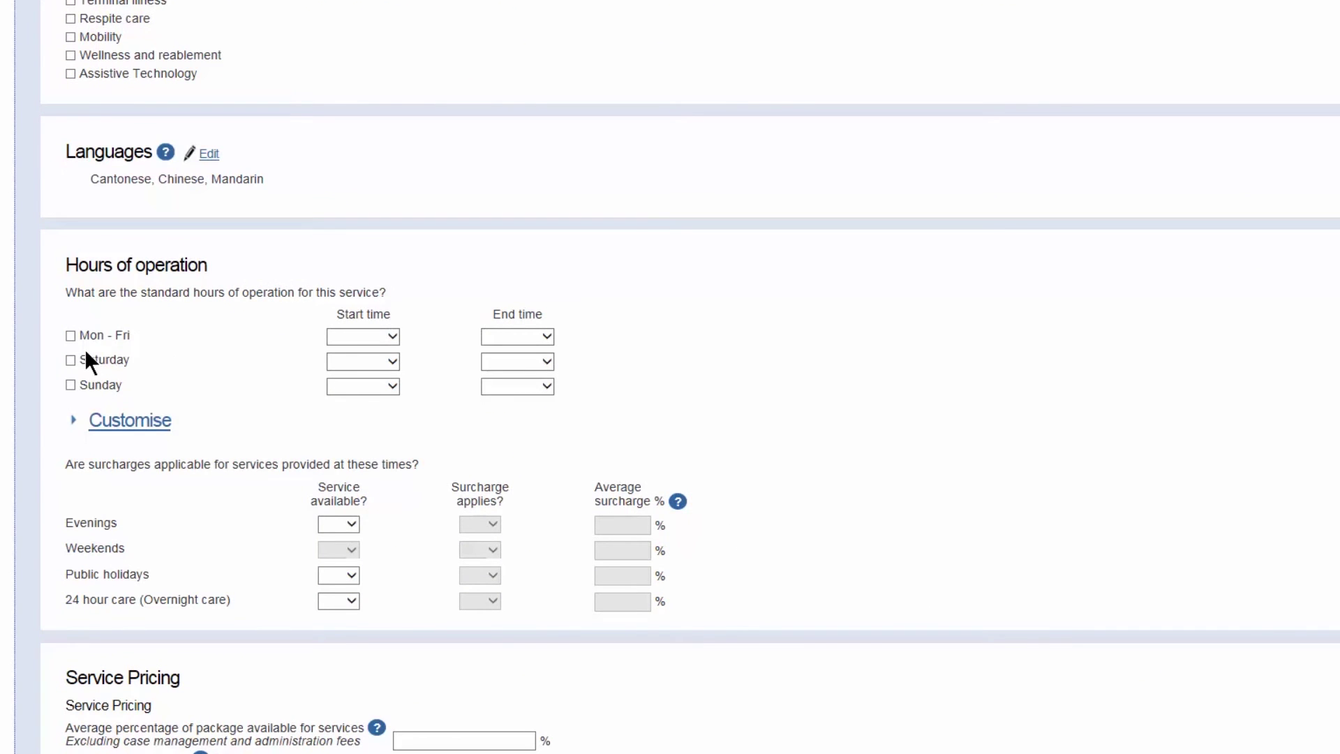
click(69, 335)
click(394, 414)
click(375, 445)
click(520, 416)
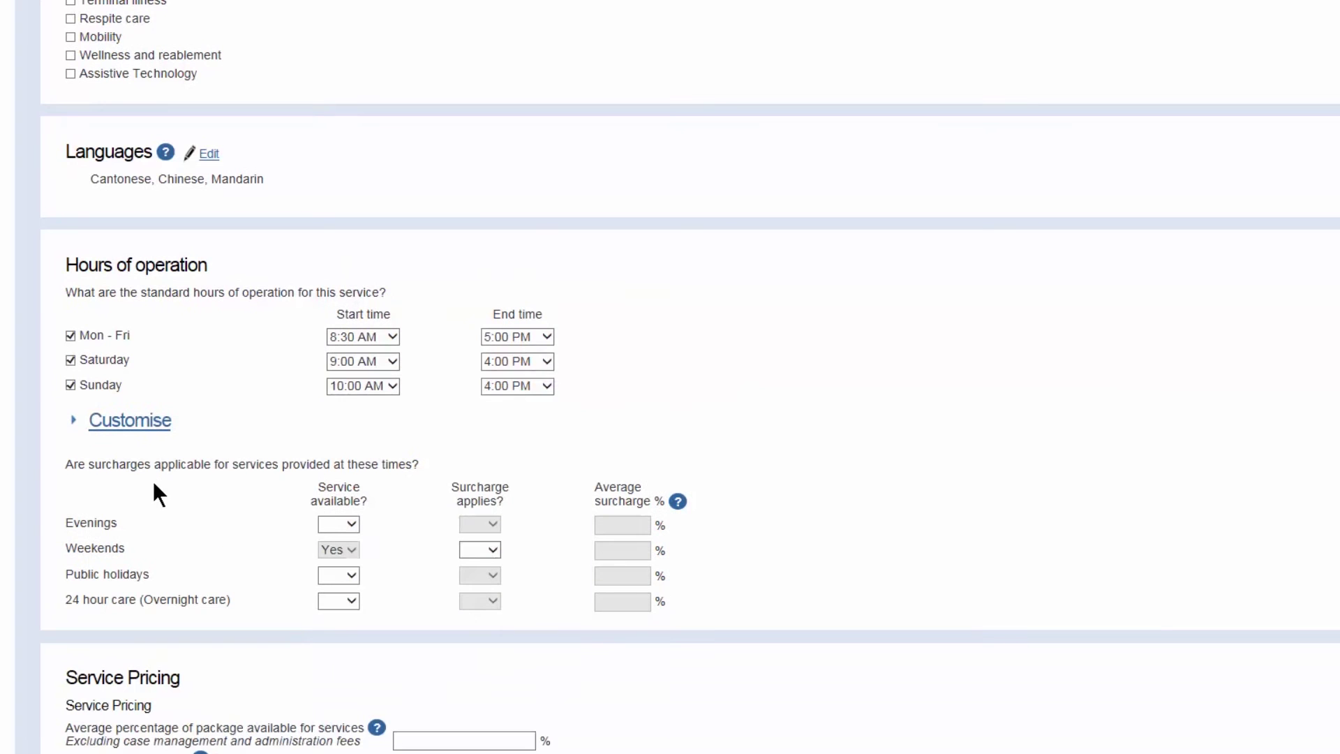
click(132, 427)
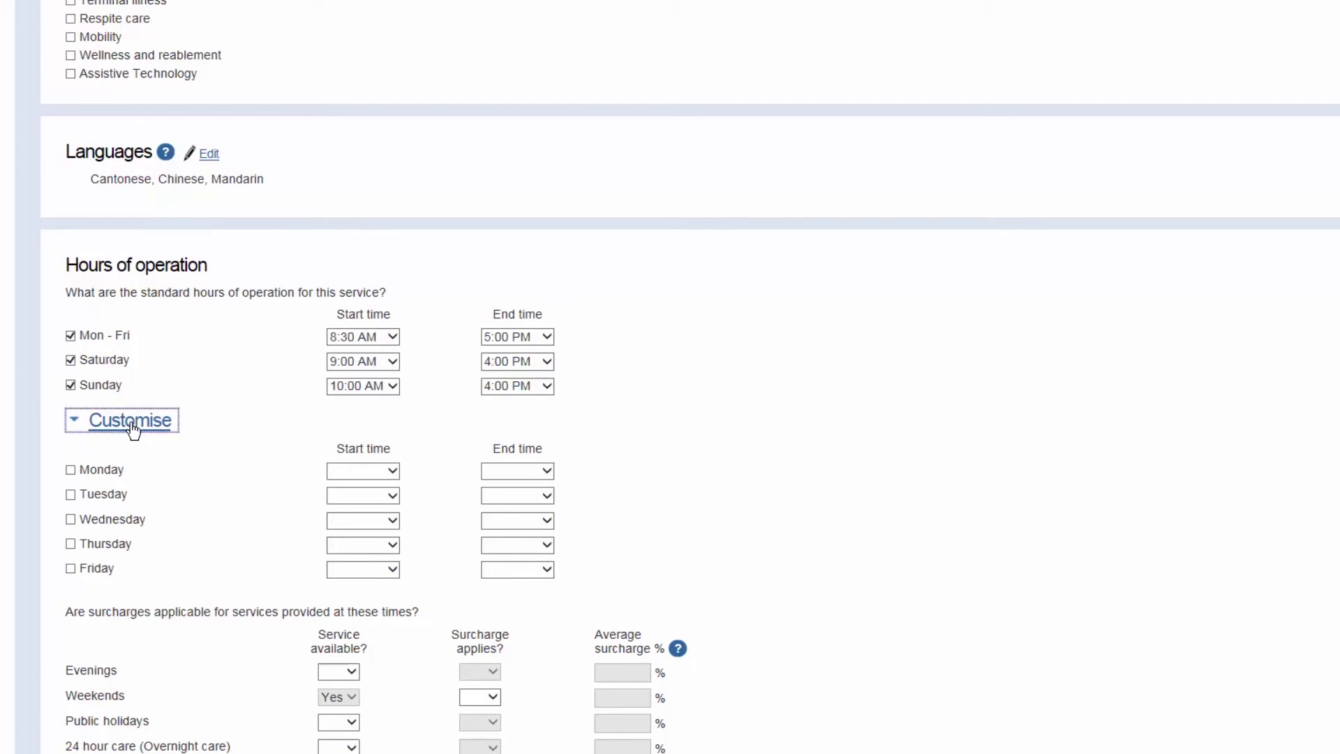
click(133, 429)
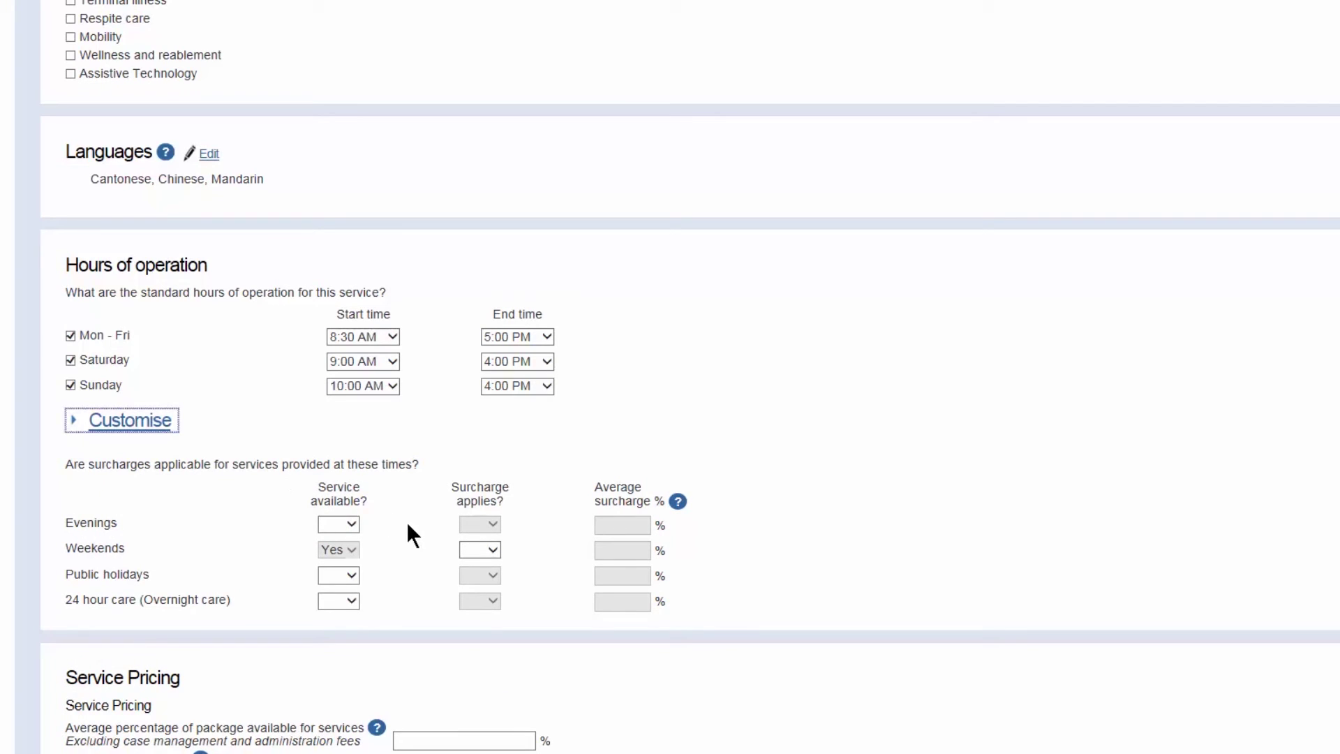
Mark the service as available in the evenings, on public holidays and for 24 hour care (Overnight care)
click(353, 524)
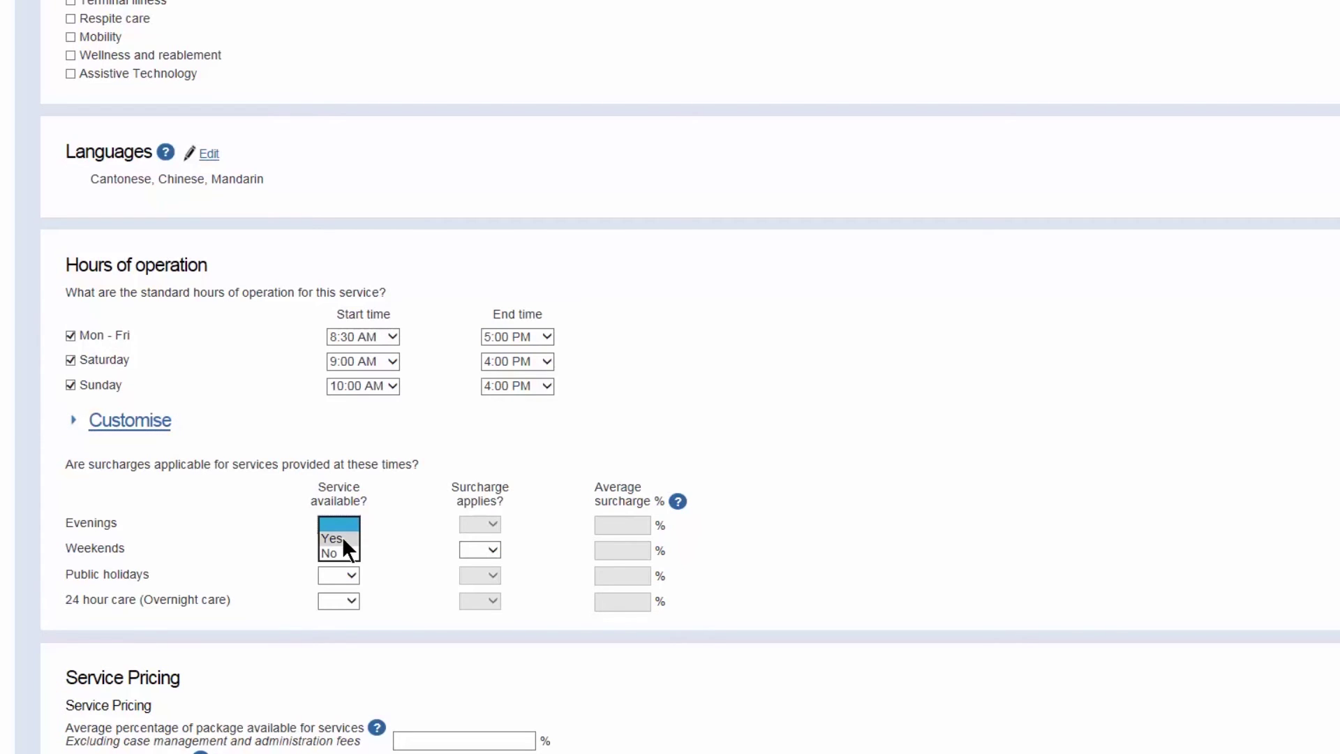
click(340, 538)
click(350, 573)
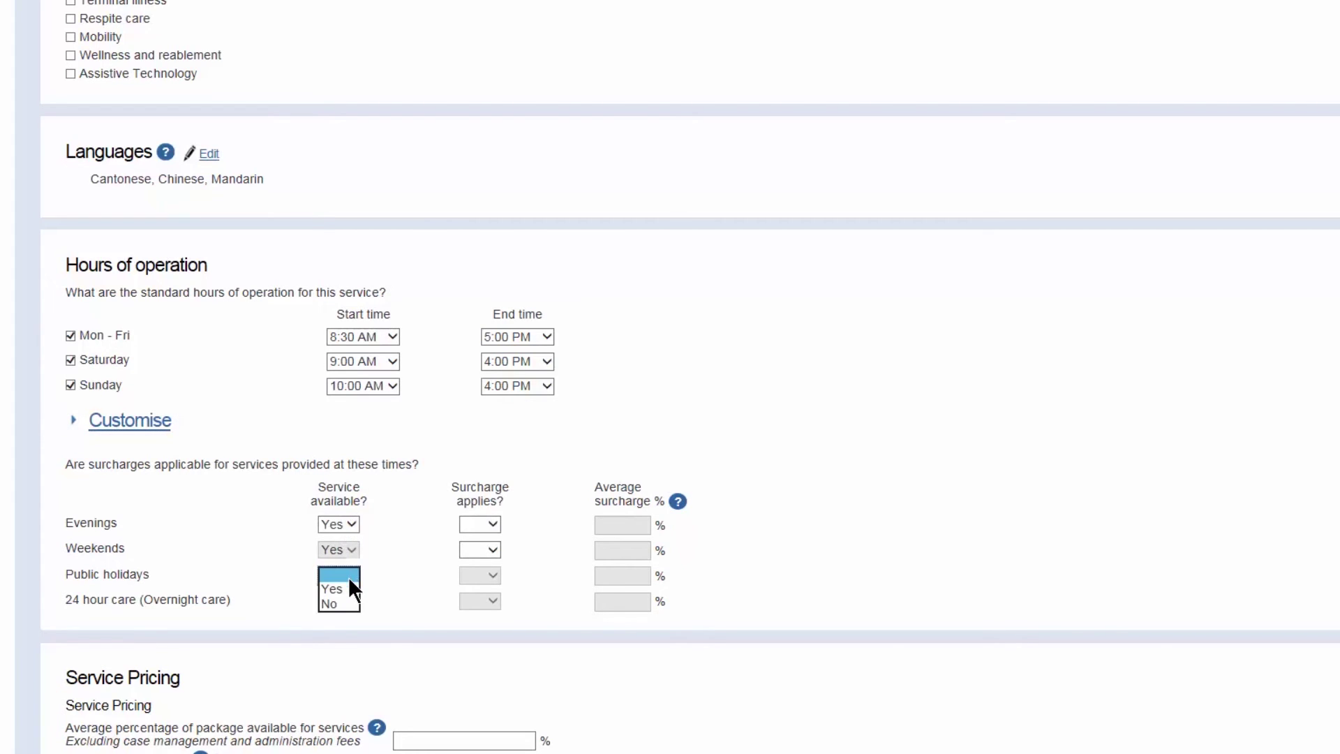
click(347, 588)
click(352, 601)
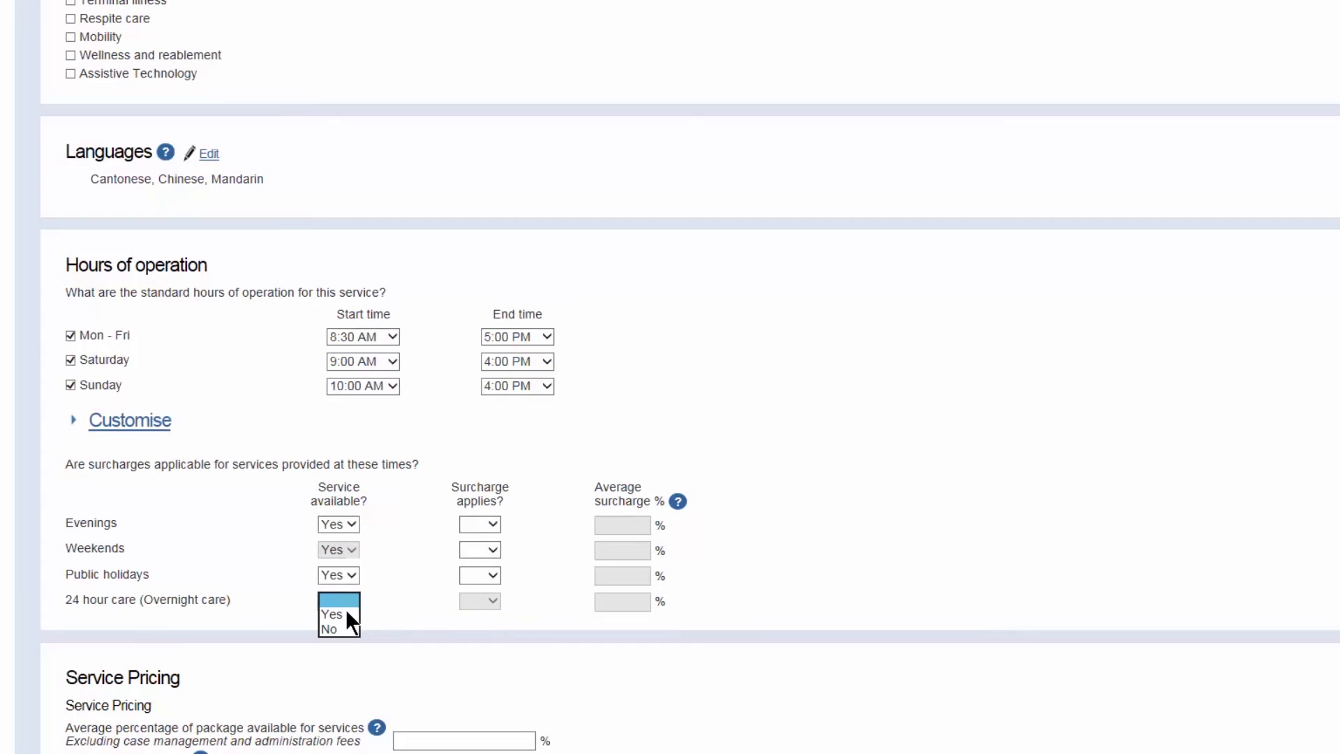
click(345, 613)
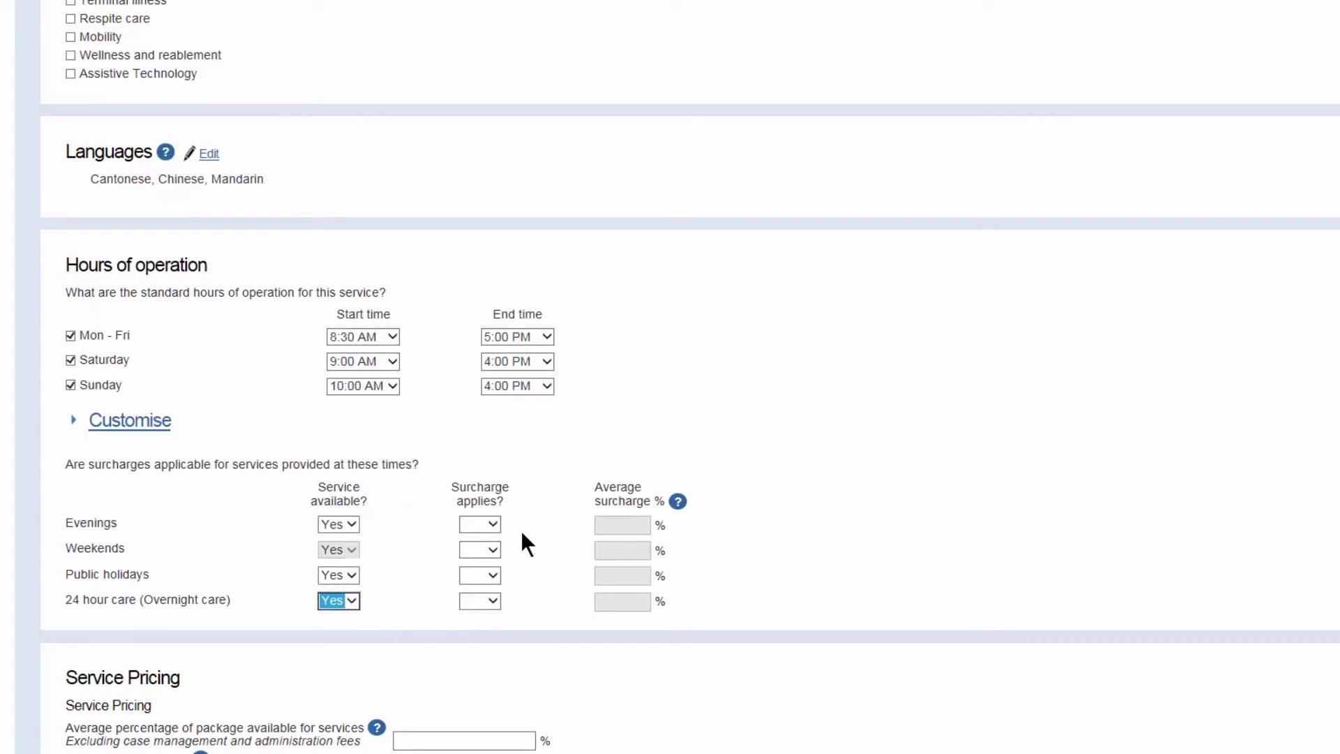
Apply average surcharges of 20% for evenings, 30% for weekends, 30% for public holidays and 60% for 24 hour care
click(491, 534)
click(487, 538)
click(618, 525)
click(846, 595)
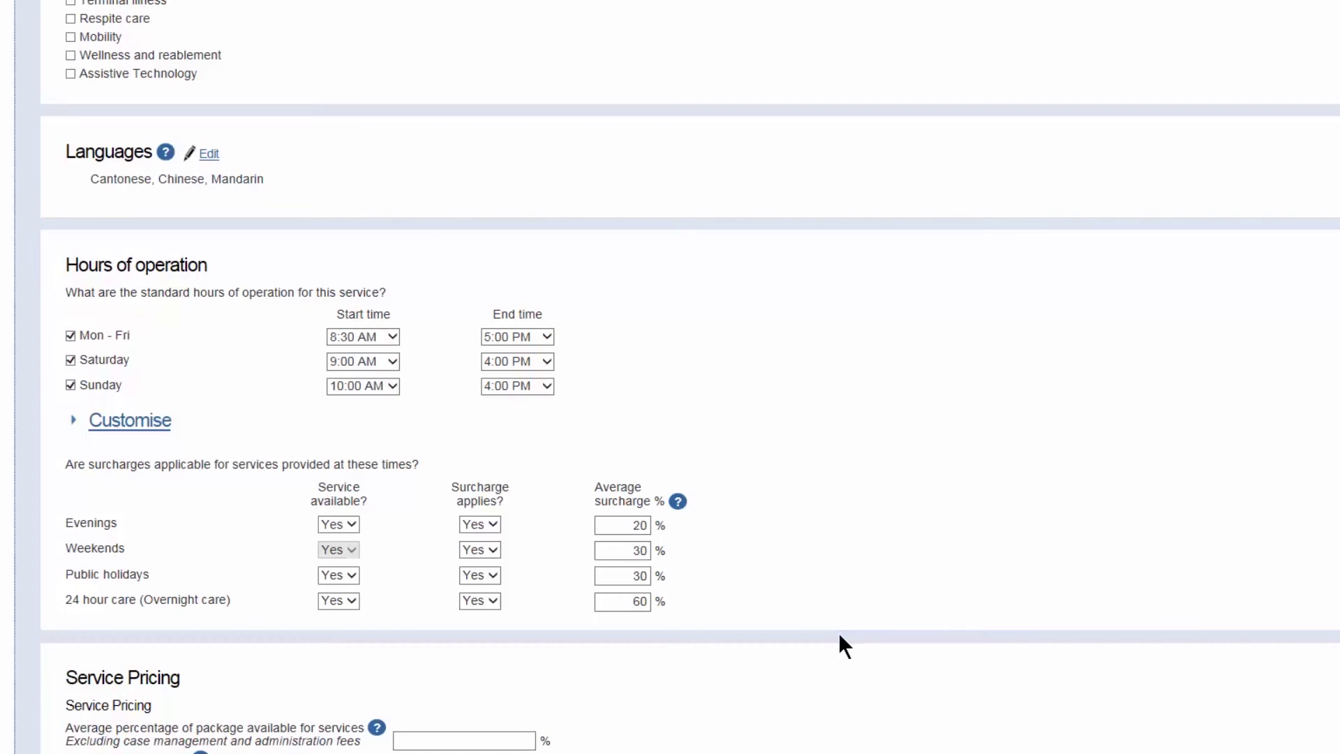
Set the average percentage of package available for services to 85% in the service pricing
scroll(839, 632, down, 5)
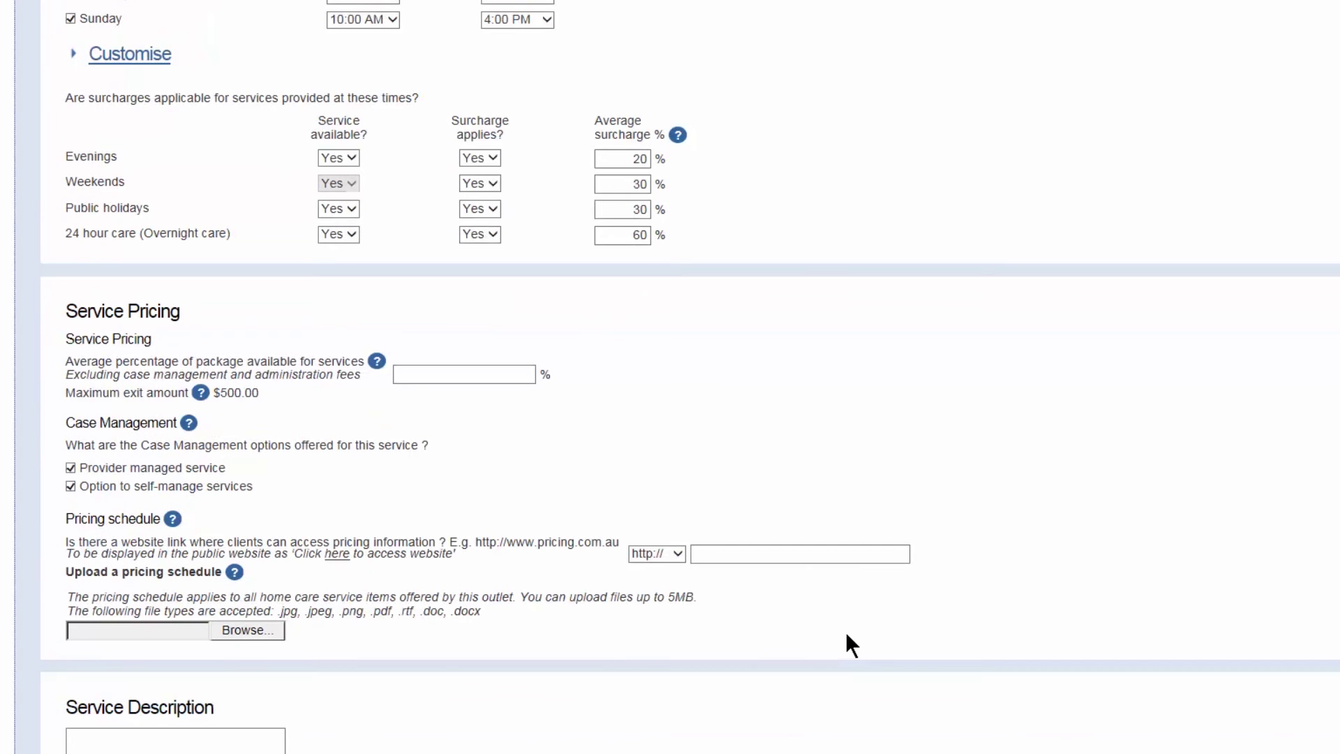
click(460, 377)
text(85)
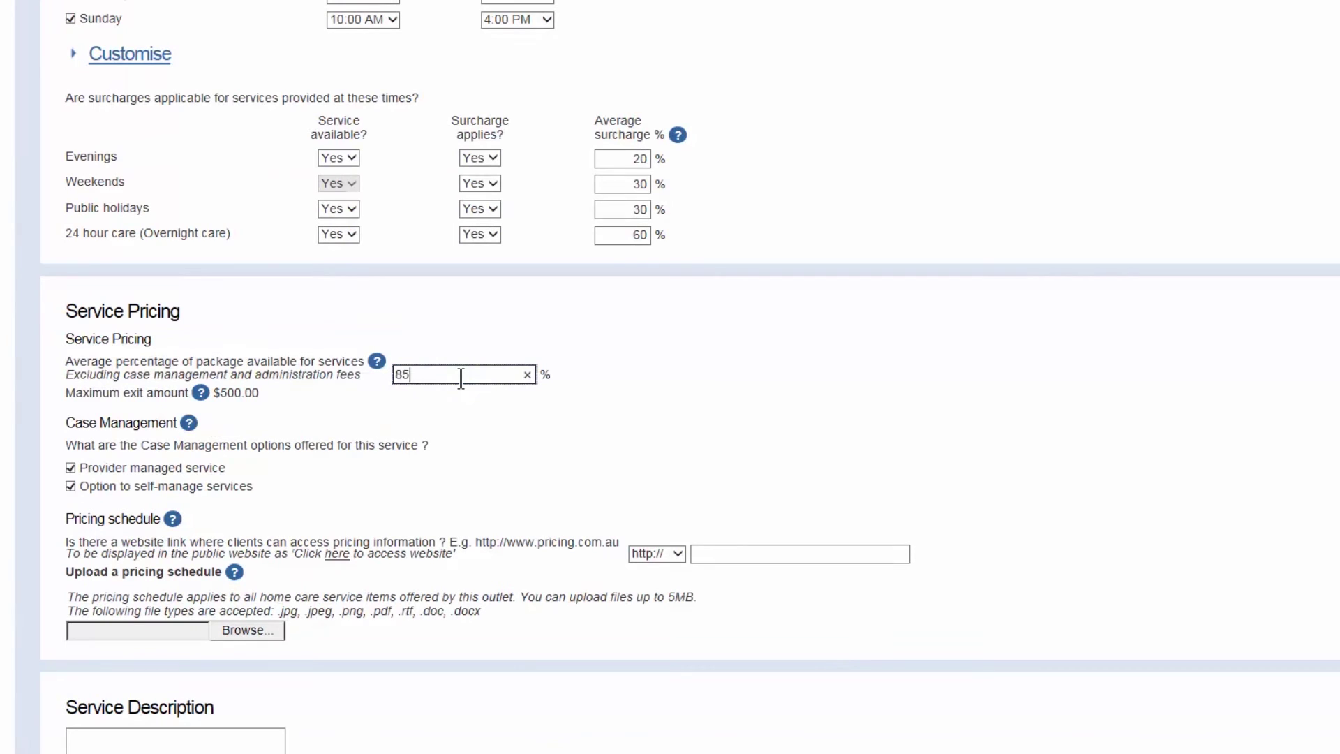
click(586, 419)
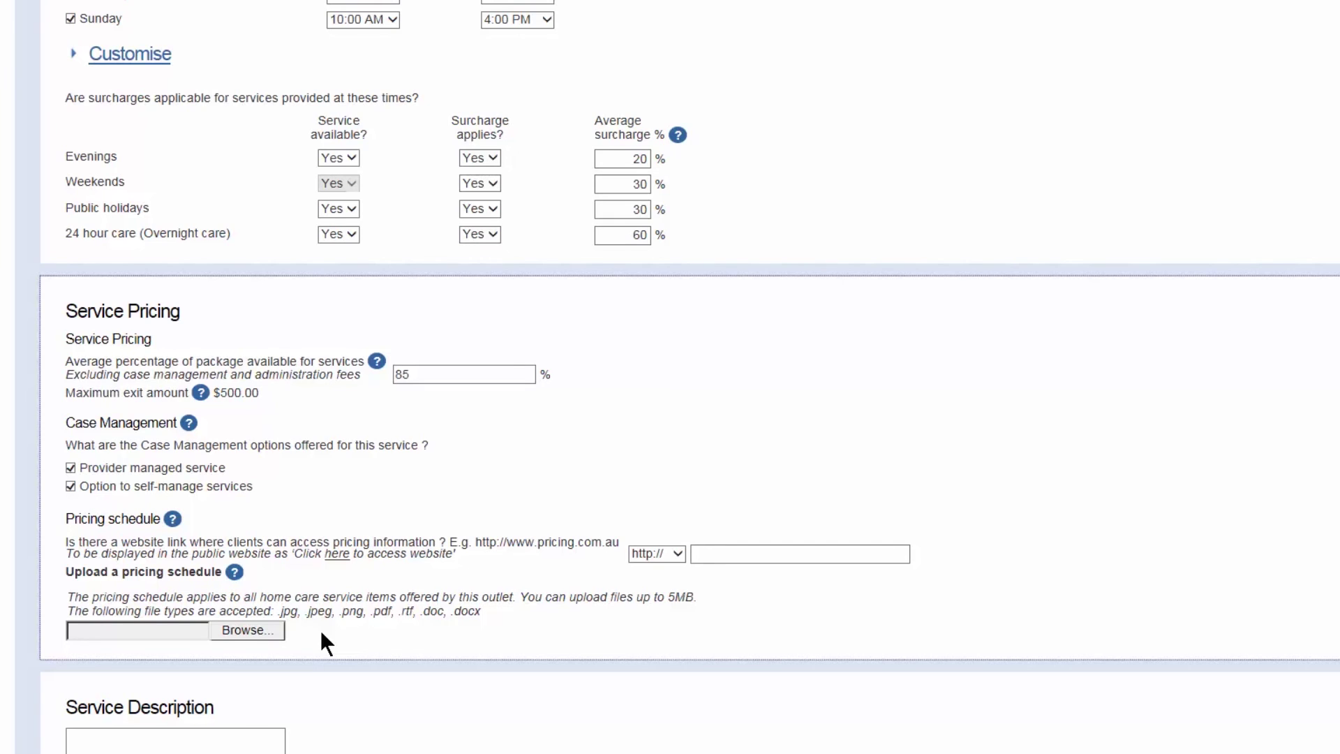
Enter the service description "Our home care packages are tailored to meet your unique needs" and save the service item
scroll(321, 635, down, 3)
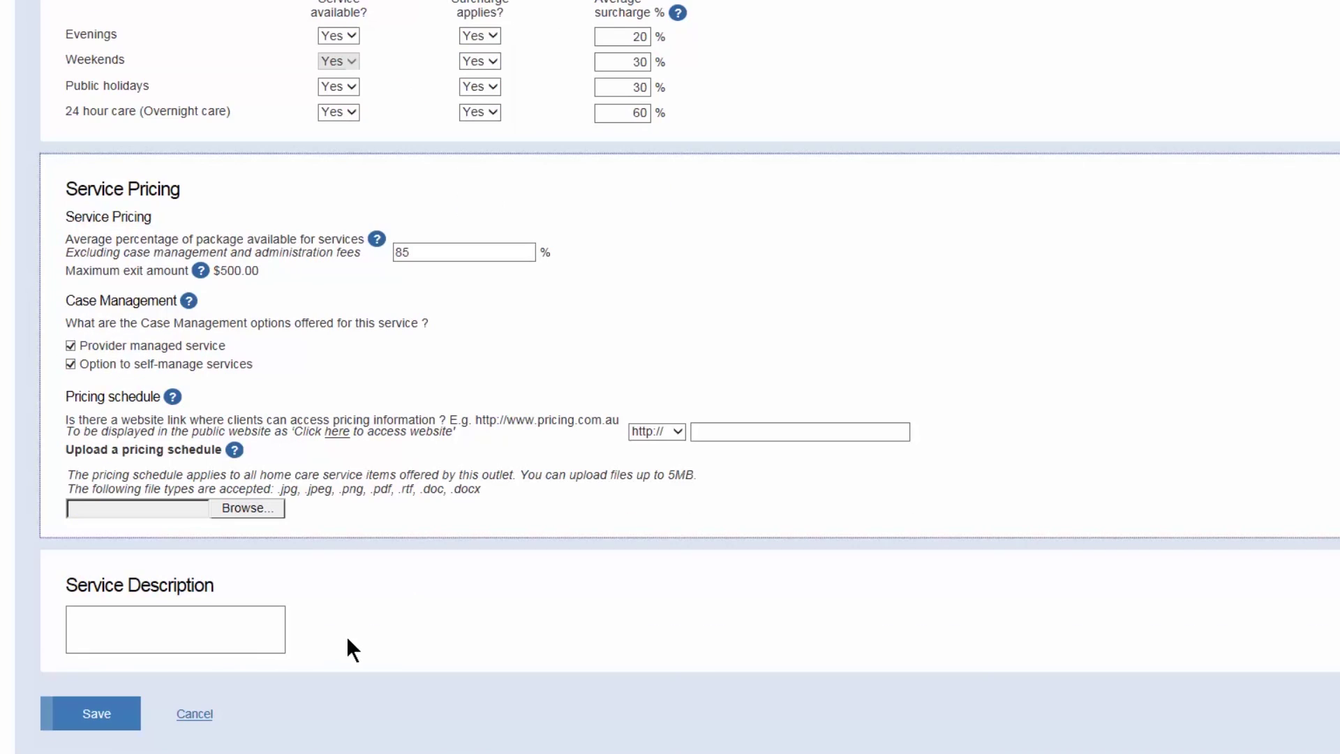
click(230, 632)
click(230, 631)
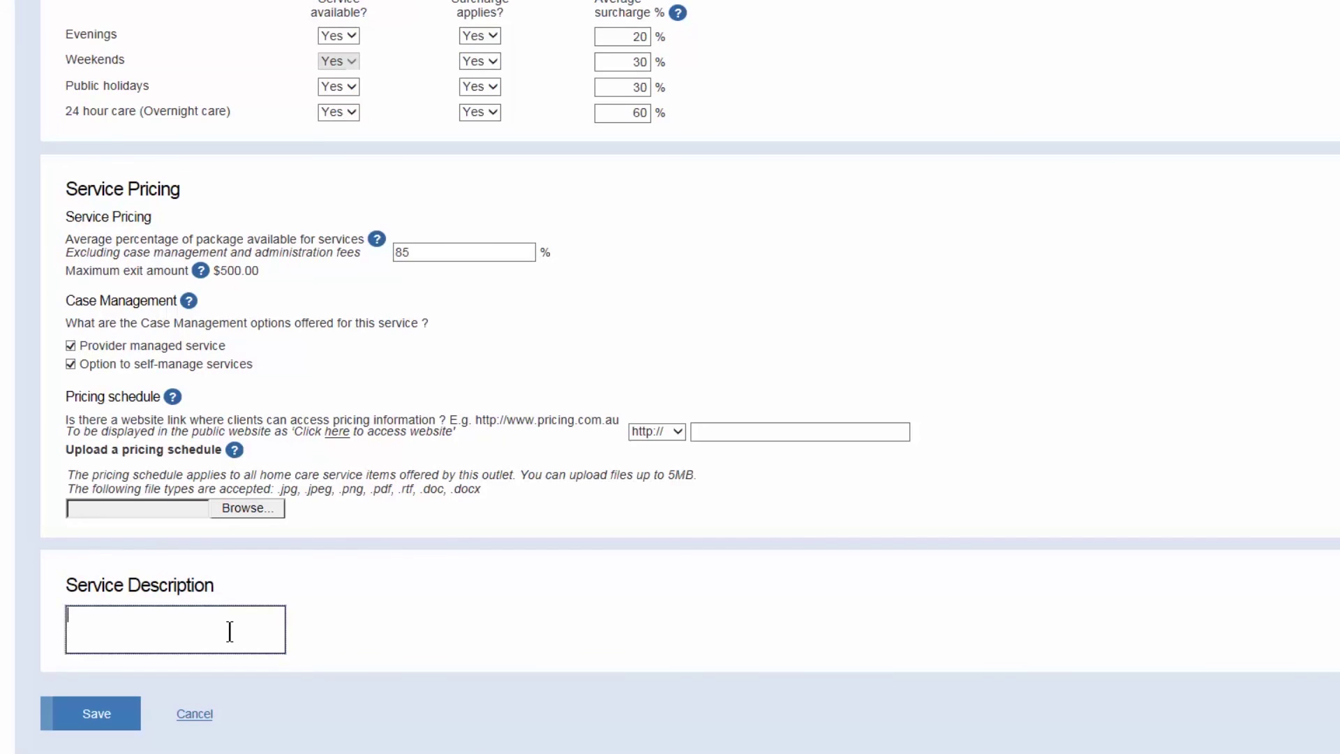
text(Our home care packages are tailored to meet your unique needs)
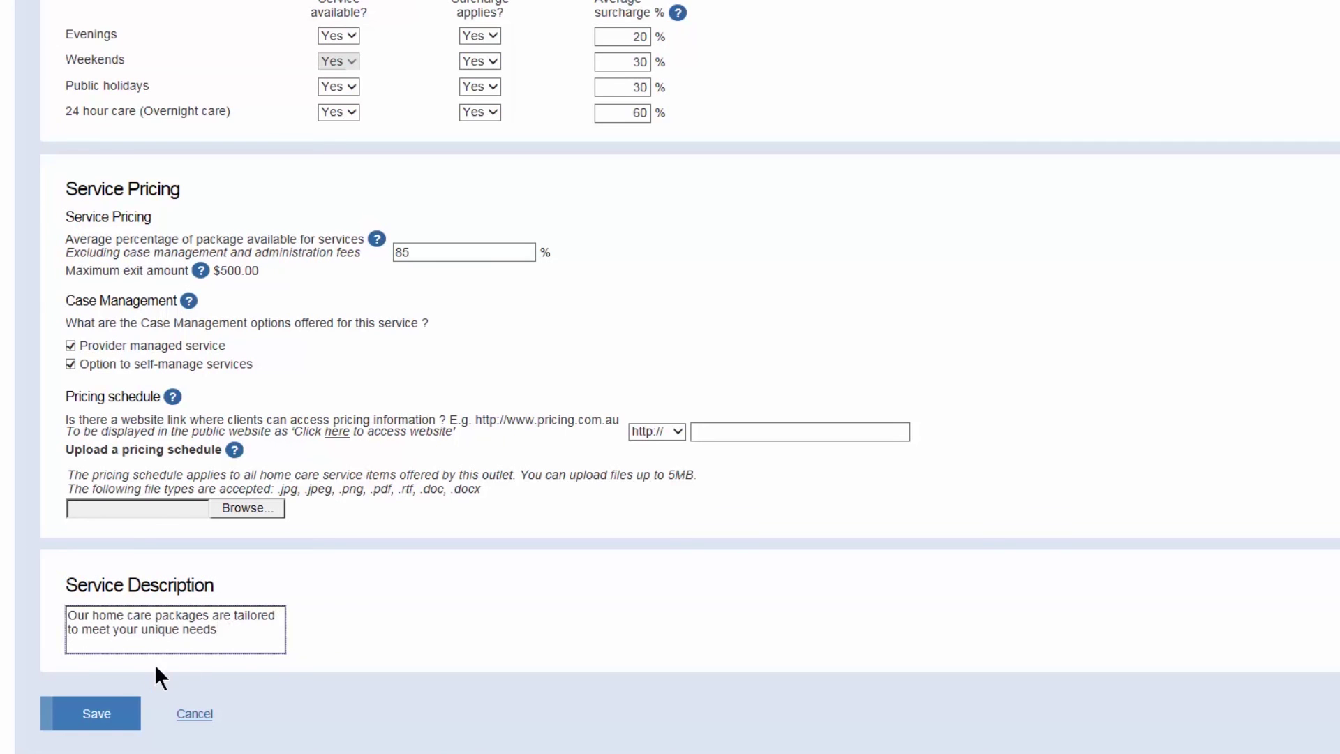
click(91, 712)
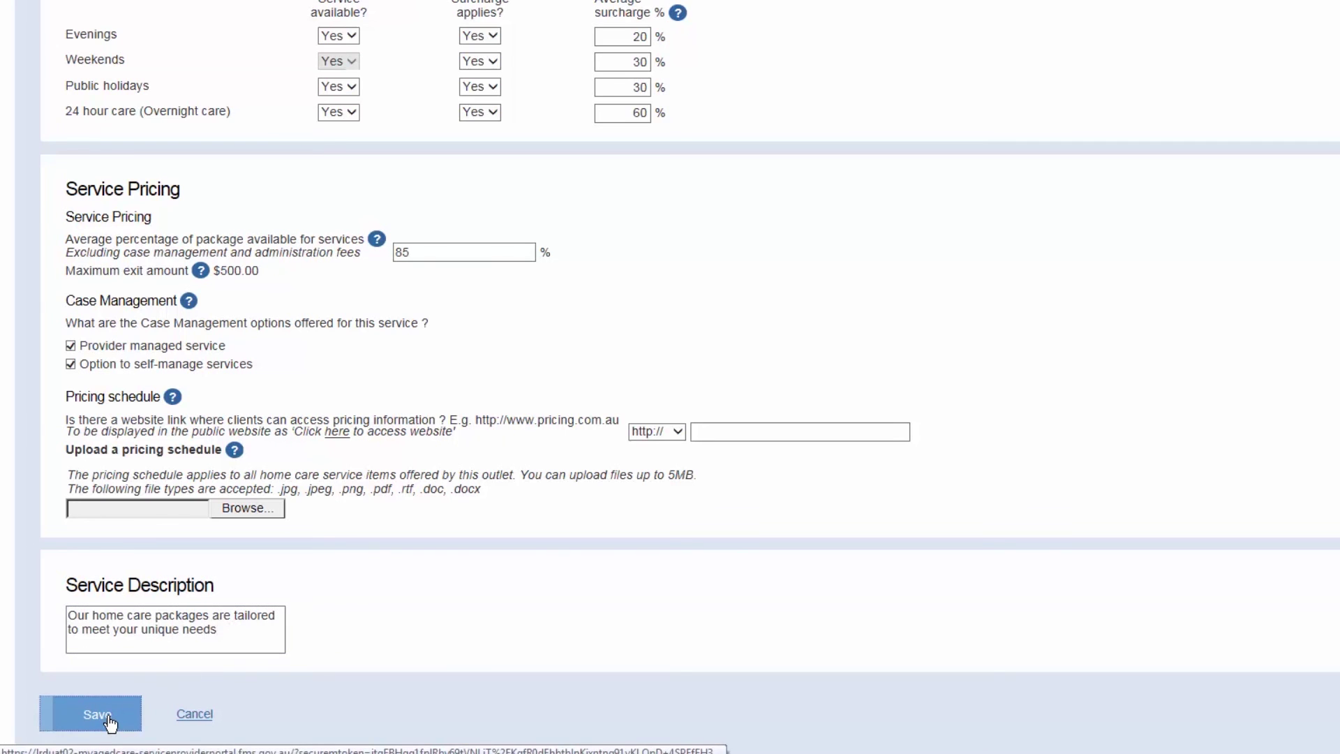
View the specialised dementia care service item's details and review its delivery area, hours of operation, surcharges and pricing
scroll(629, 622, down, 15)
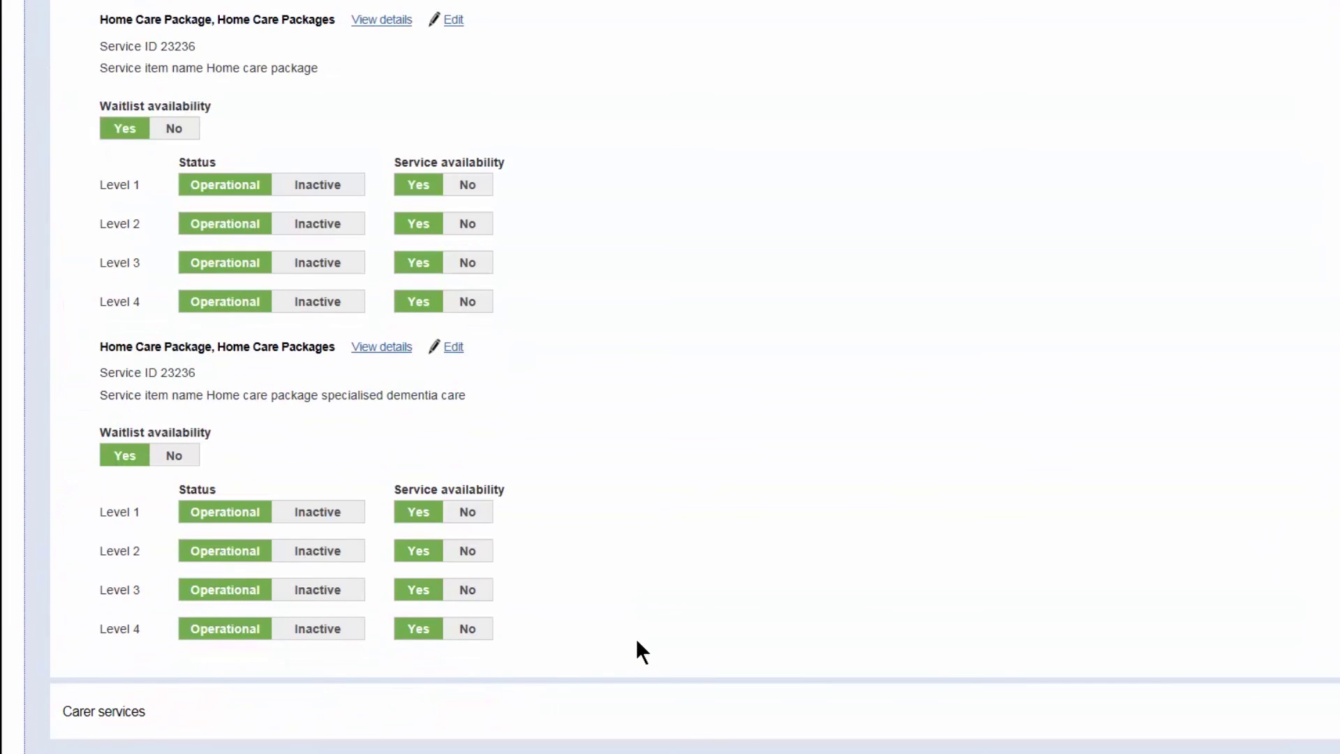
click(394, 348)
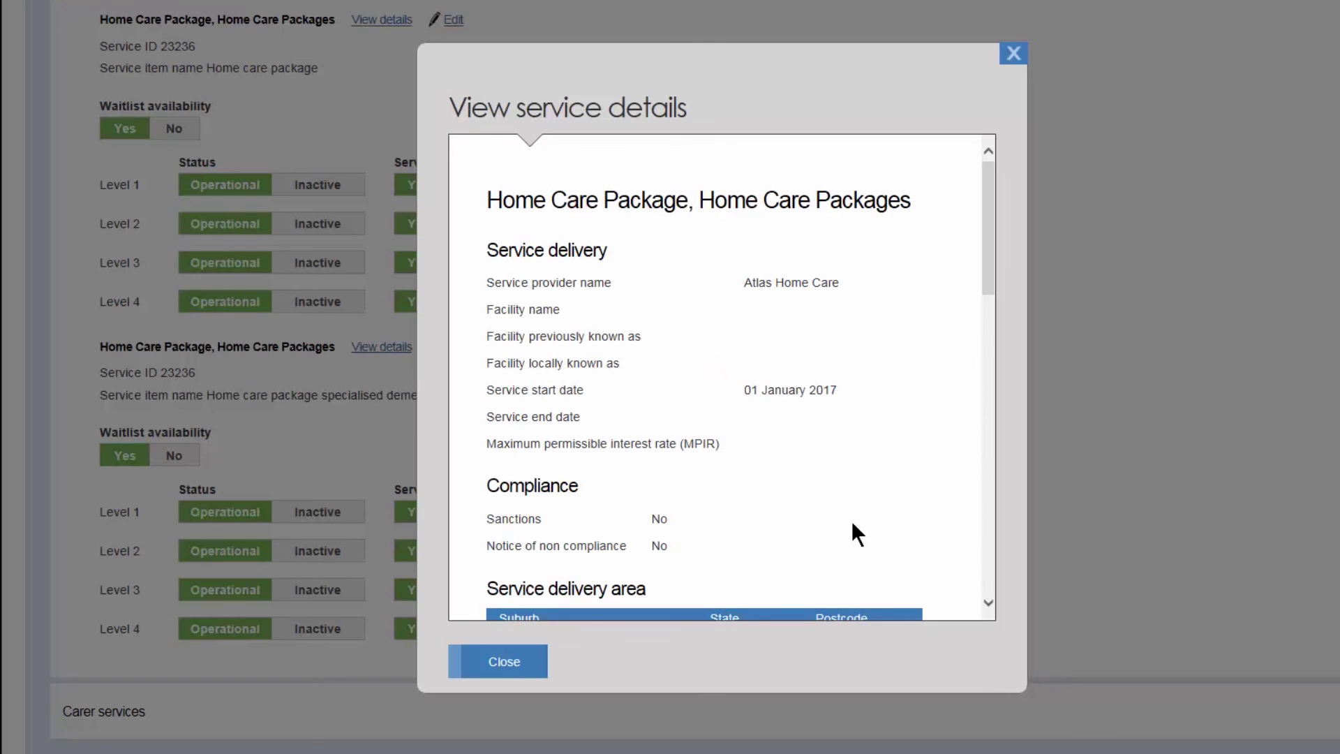
scroll(883, 557, down, 5)
scroll(945, 551, down, 5)
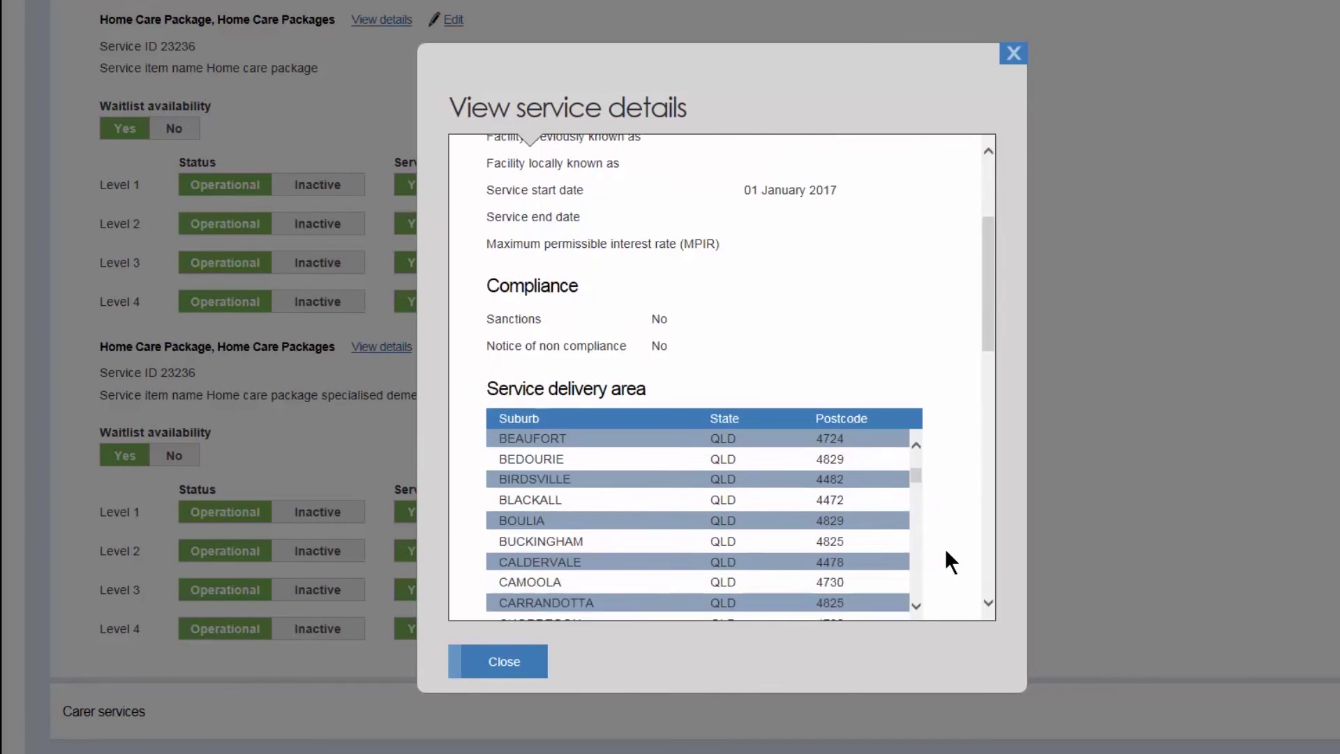
scroll(944, 550, down, 10)
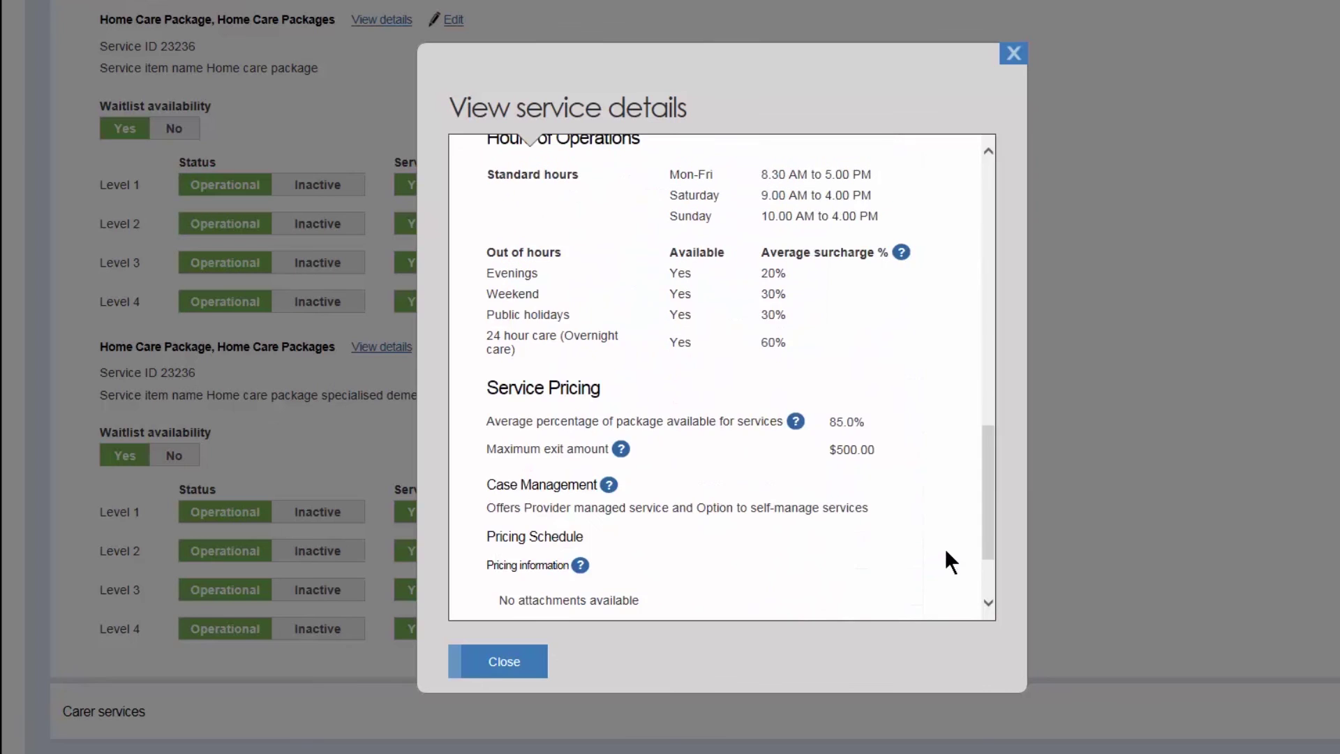